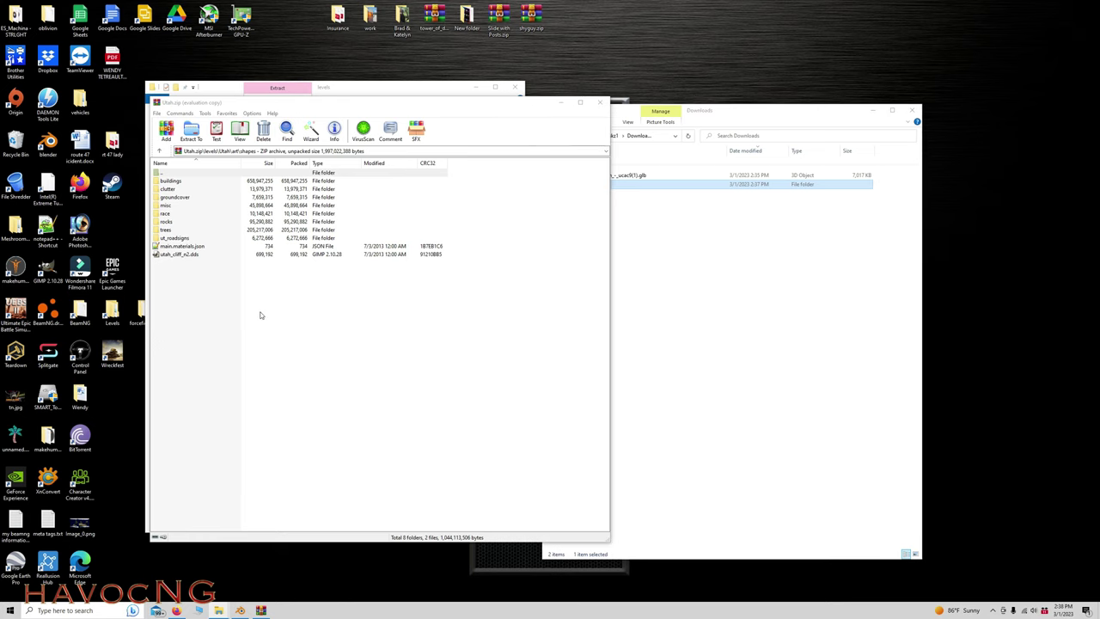
# Add the shroom folder to levels\Utah\art\shapes in Utah.zip and check the files inside it
pyautogui.click(388, 402)
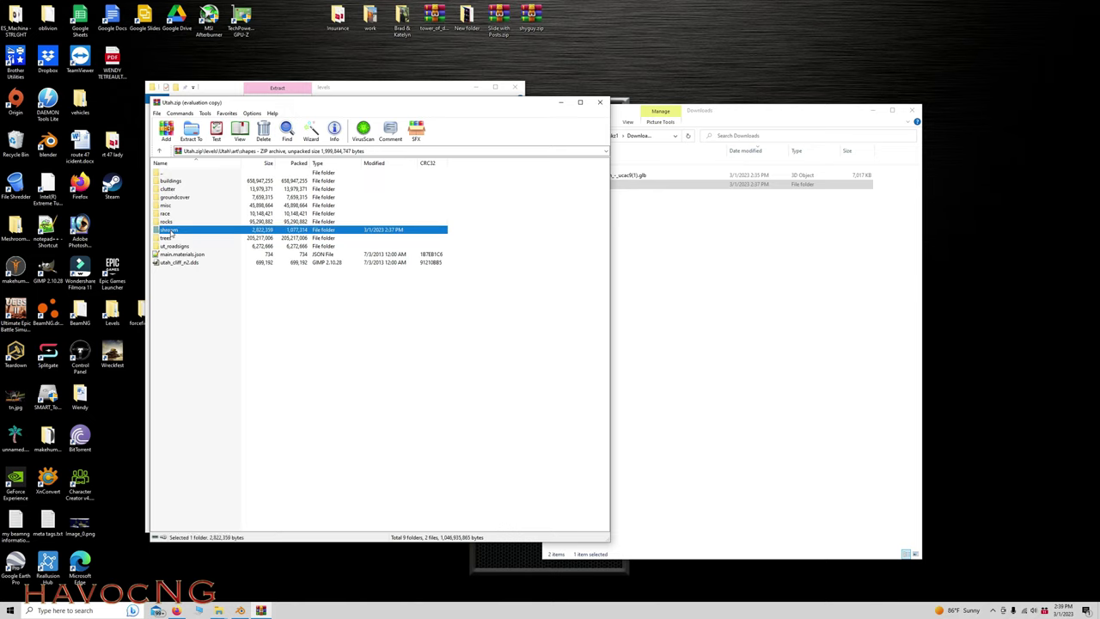
pyautogui.doubleClick(170, 230)
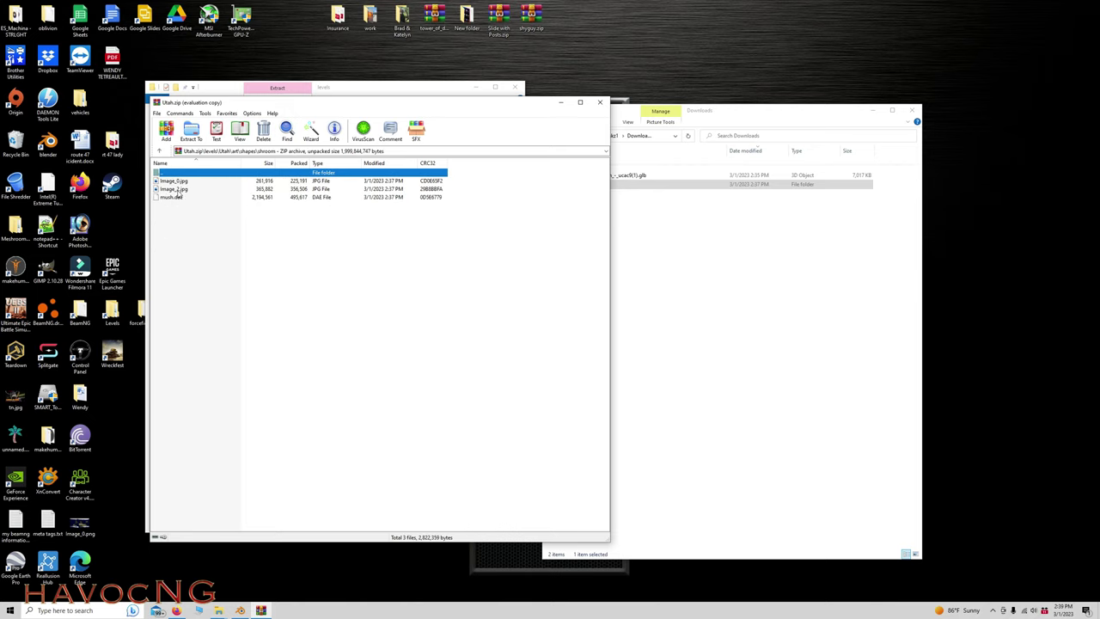
pyautogui.click(599, 101)
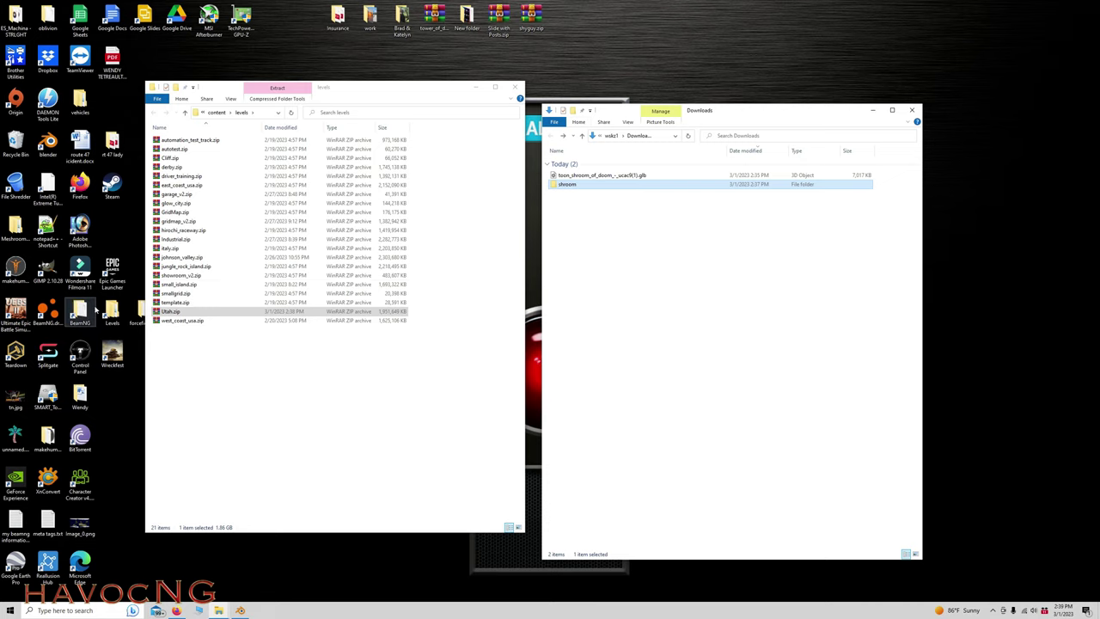
pyautogui.click(517, 89)
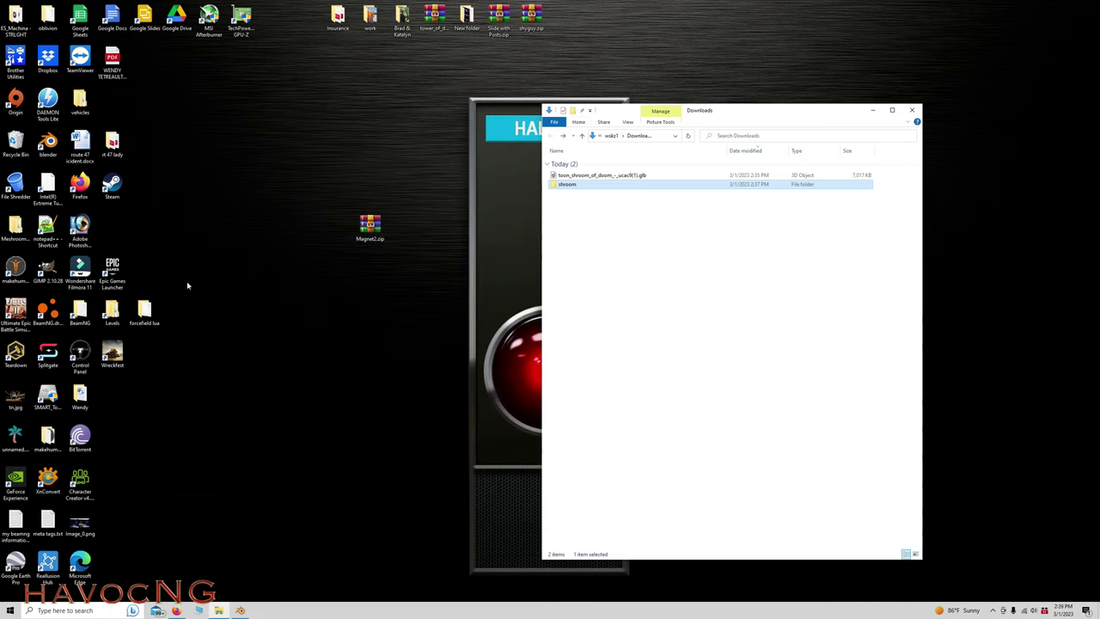
# Open the car_jump_arena.zip mod archive from the BeamNG user folder's 0.27\mods directory in WinRAR
pyautogui.doubleClick(80, 314)
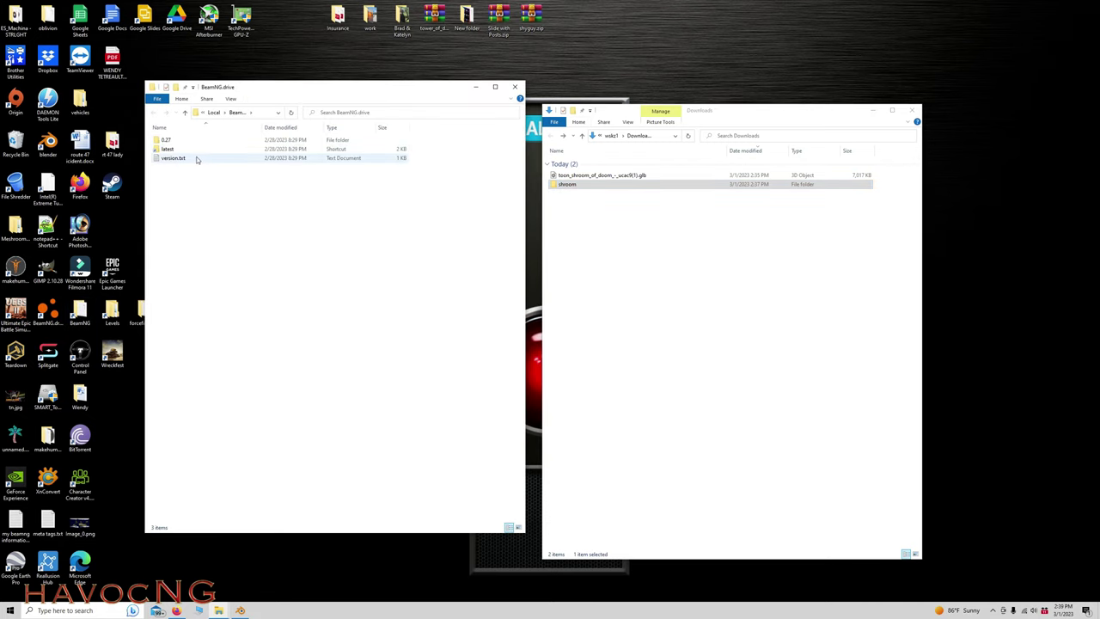
pyautogui.doubleClick(172, 140)
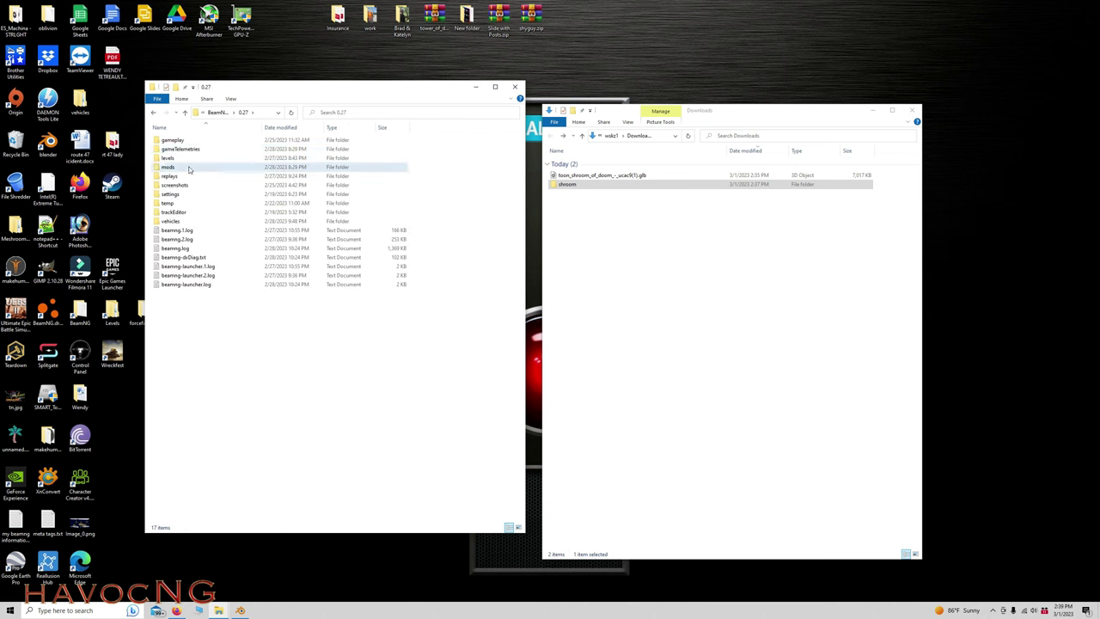
pyautogui.doubleClick(190, 168)
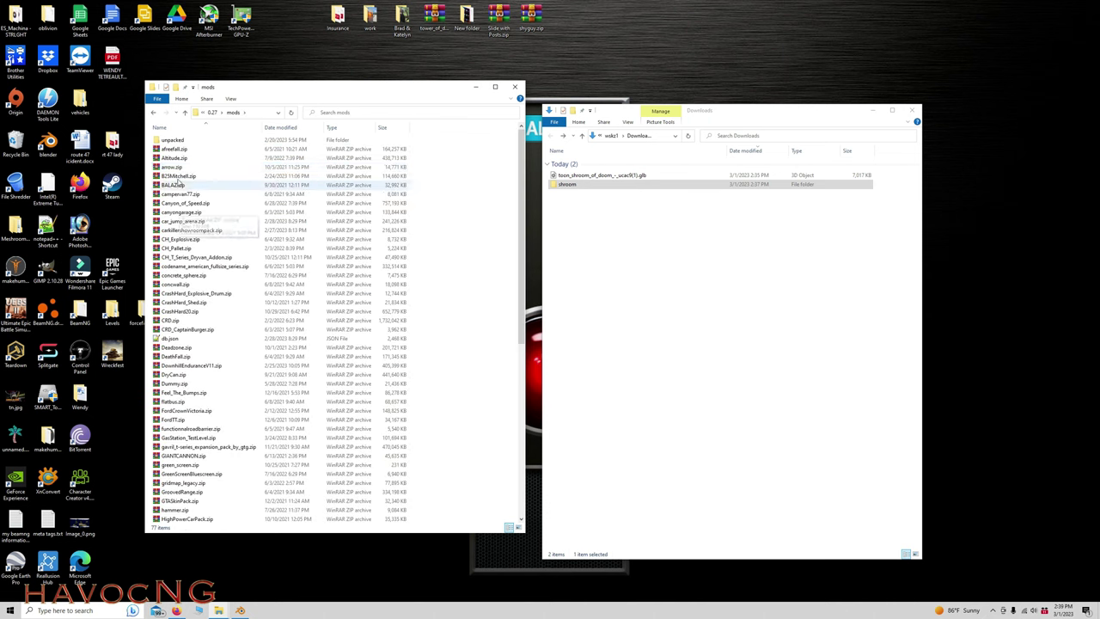
pyautogui.rightClick(179, 225)
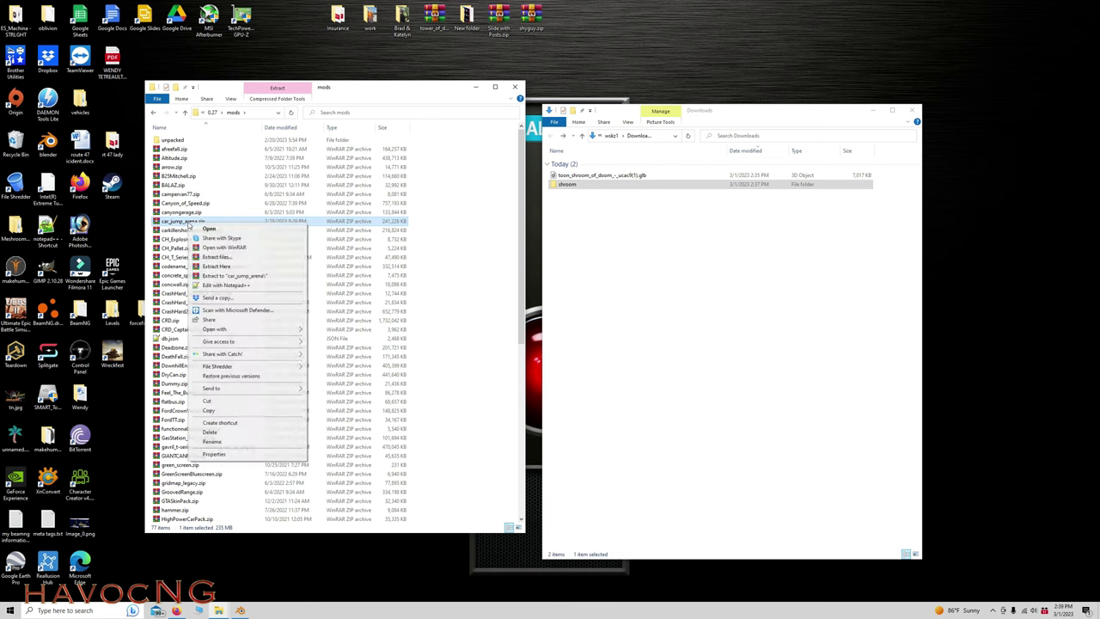
pyautogui.click(217, 247)
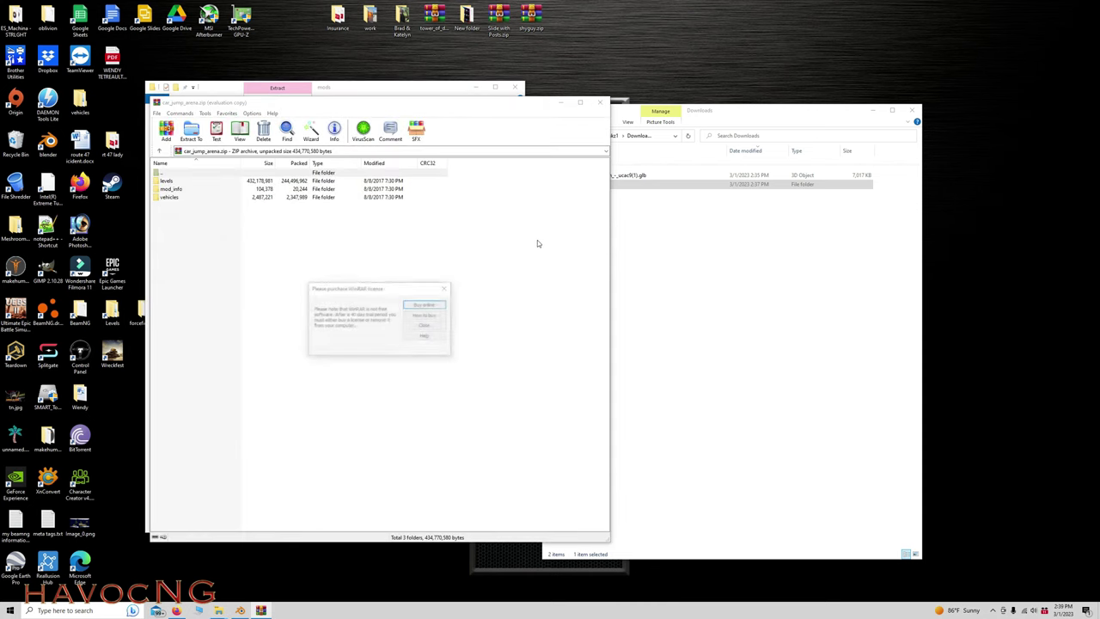
pyautogui.click(446, 288)
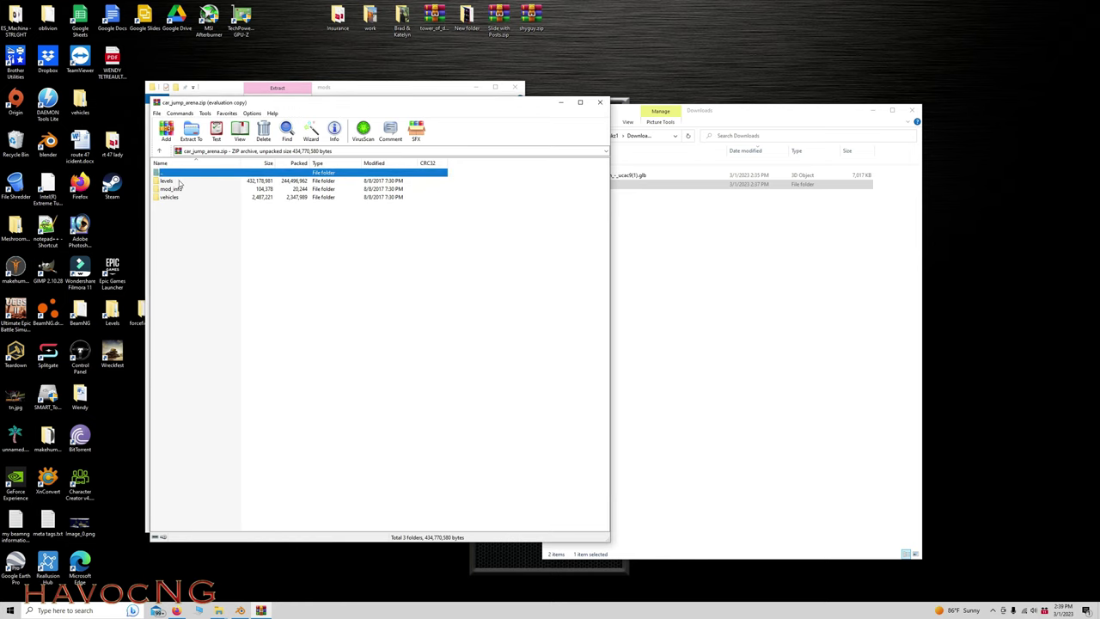
# Browse to levels\car_jump_arena\art\shapes in the archive and place the Downloads window with the shroom folder beside it
pyautogui.doubleClick(179, 181)
pyautogui.doubleClick(179, 182)
pyautogui.doubleClick(180, 182)
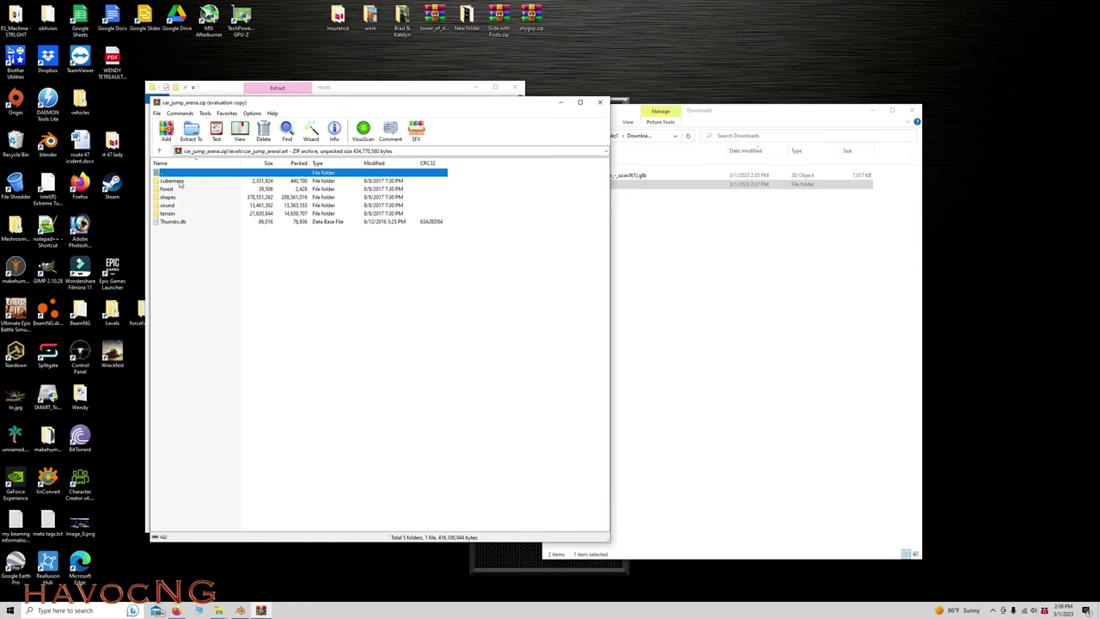
pyautogui.doubleClick(173, 198)
pyautogui.click(703, 266)
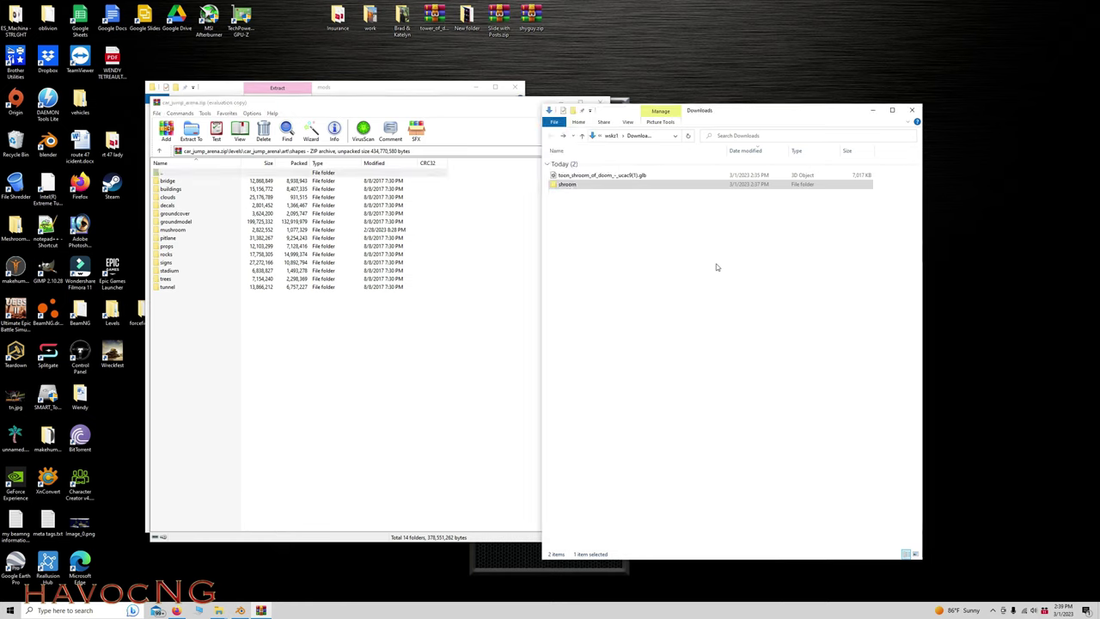
pyautogui.moveTo(681, 112); pyautogui.dragTo(757, 101)
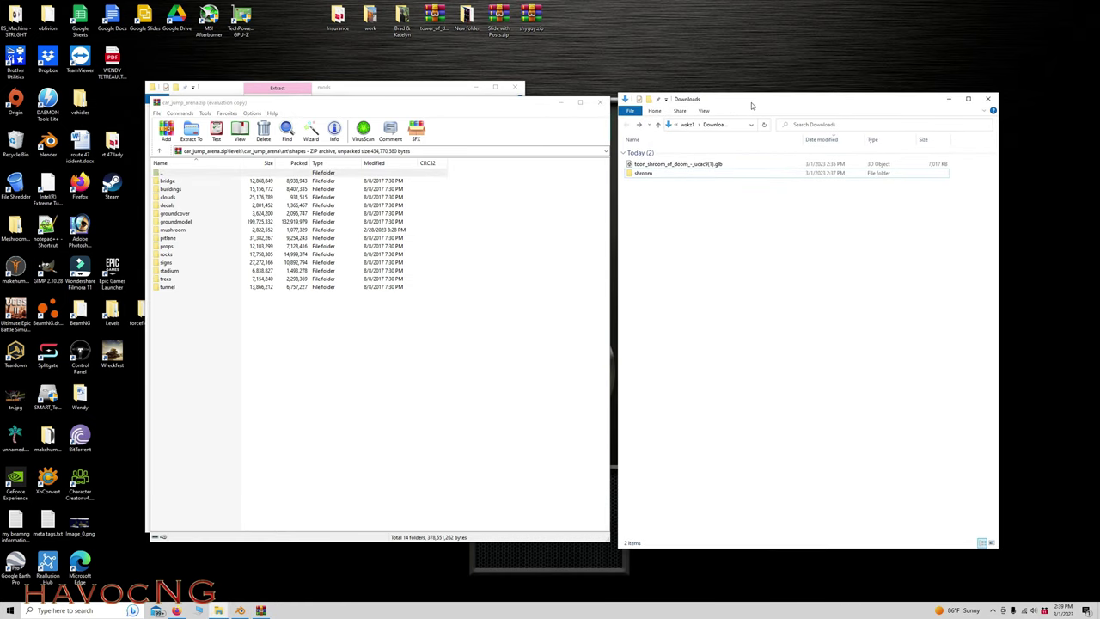
pyautogui.moveTo(663, 179); pyautogui.dragTo(746, 273)
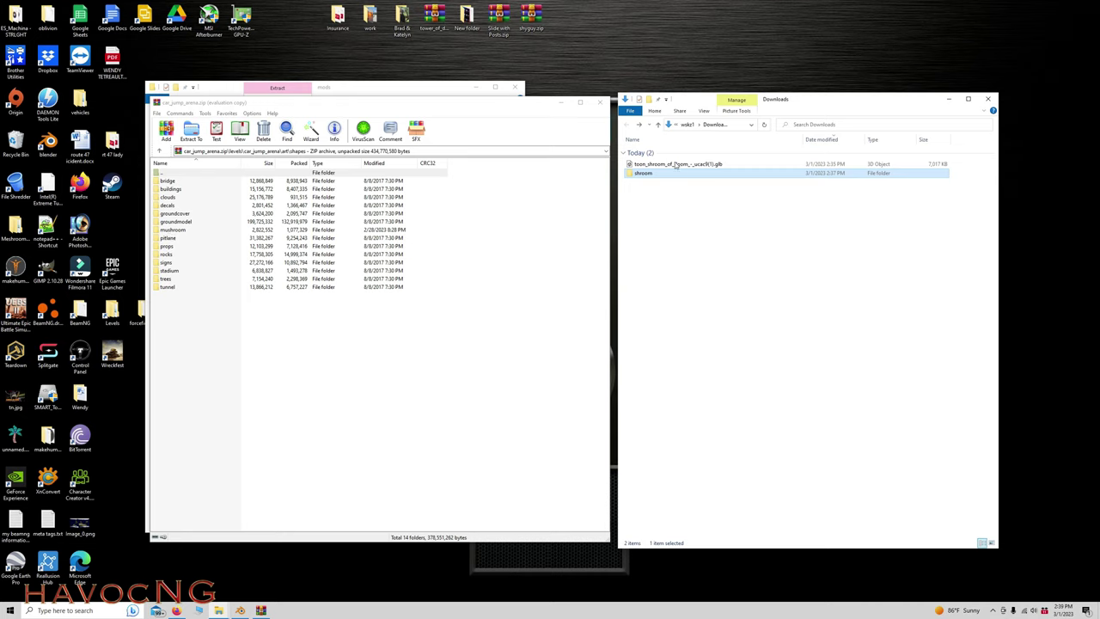
# Close the archive and the open folder windows, and launch the BeamNG.drive game
pyautogui.click(600, 103)
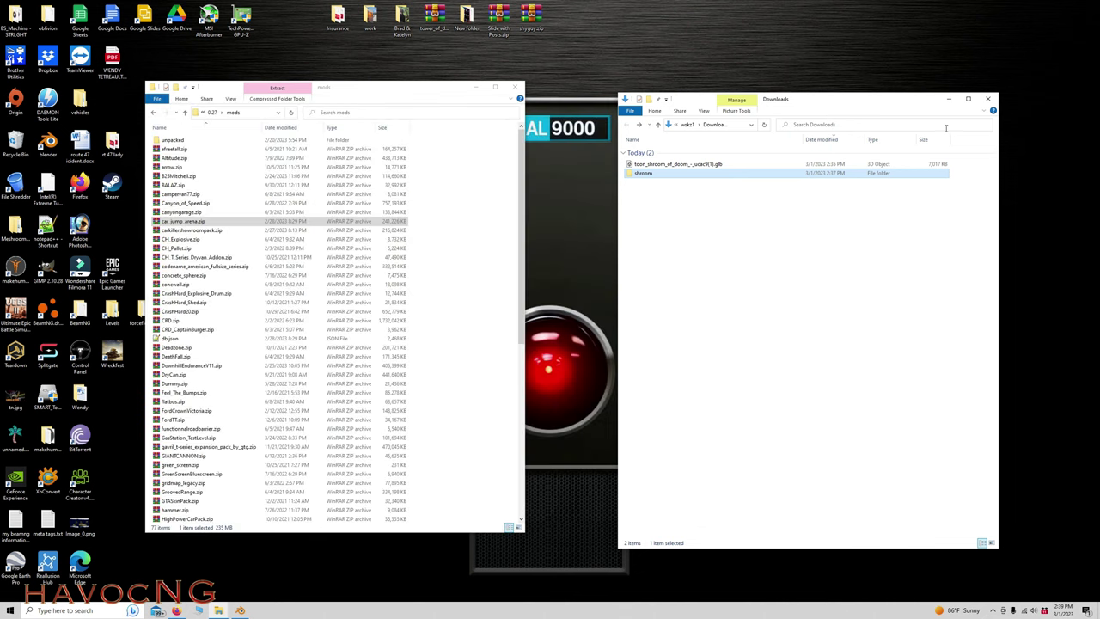
pyautogui.click(989, 99)
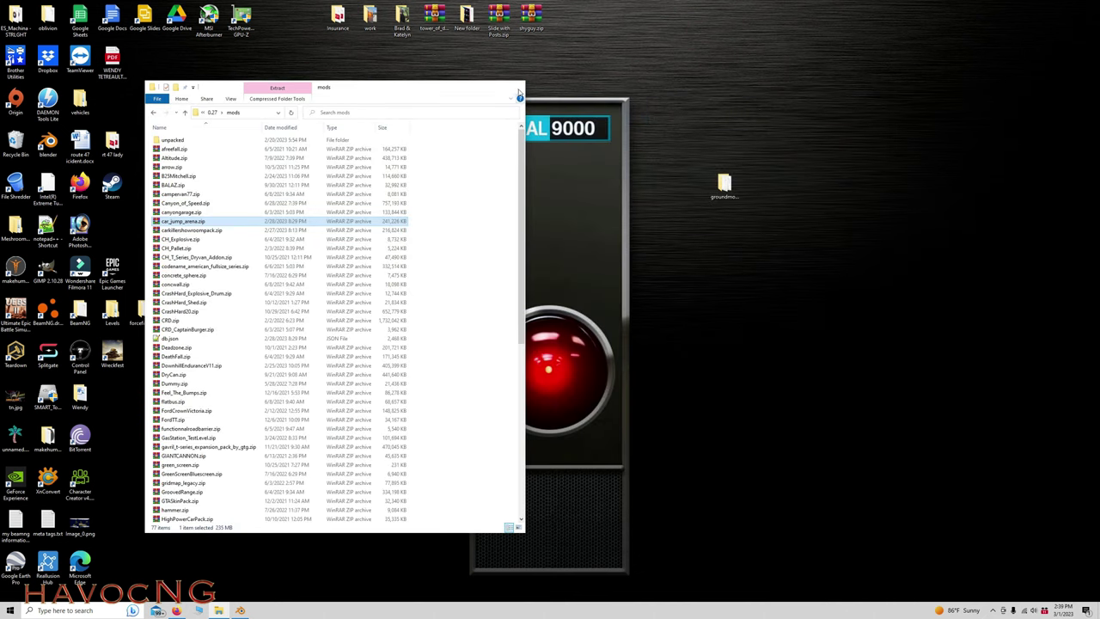
pyautogui.click(518, 91)
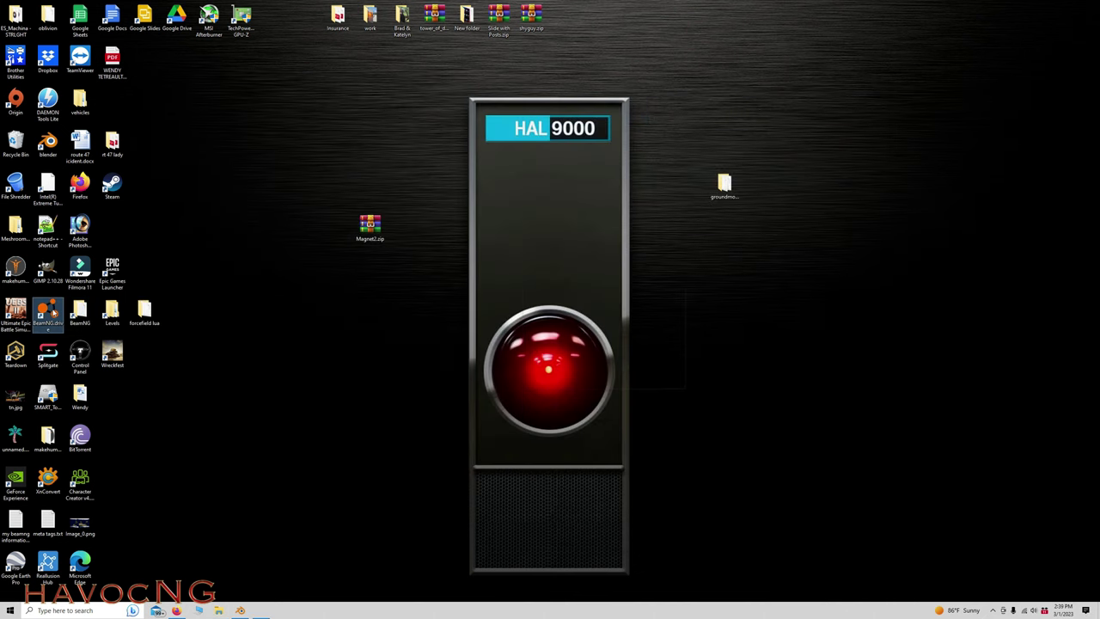
pyautogui.doubleClick(48, 314)
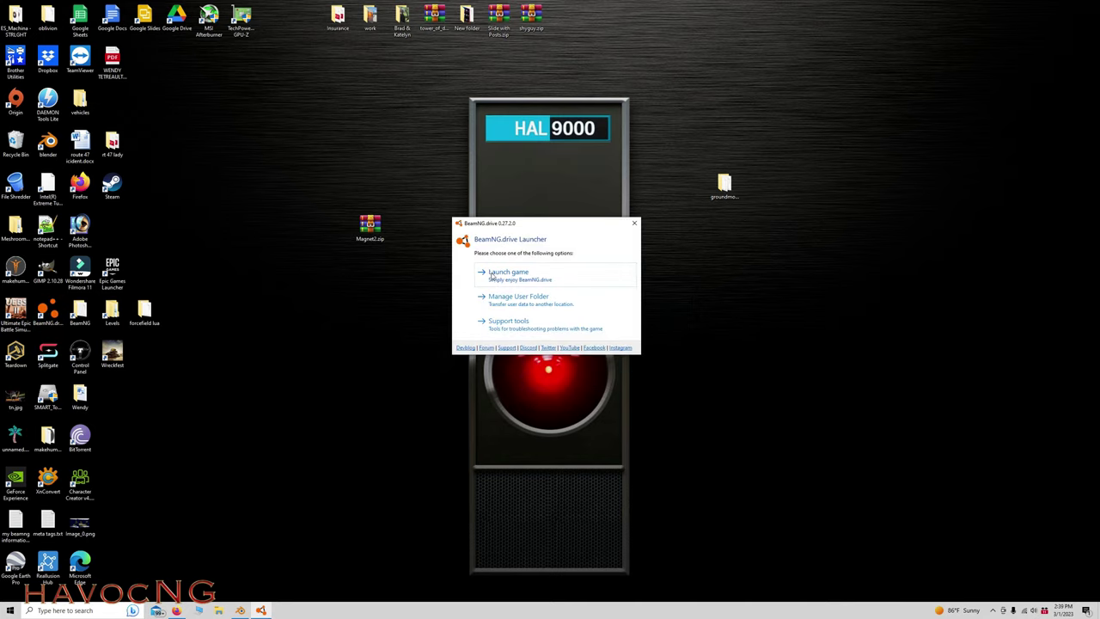
pyautogui.click(507, 273)
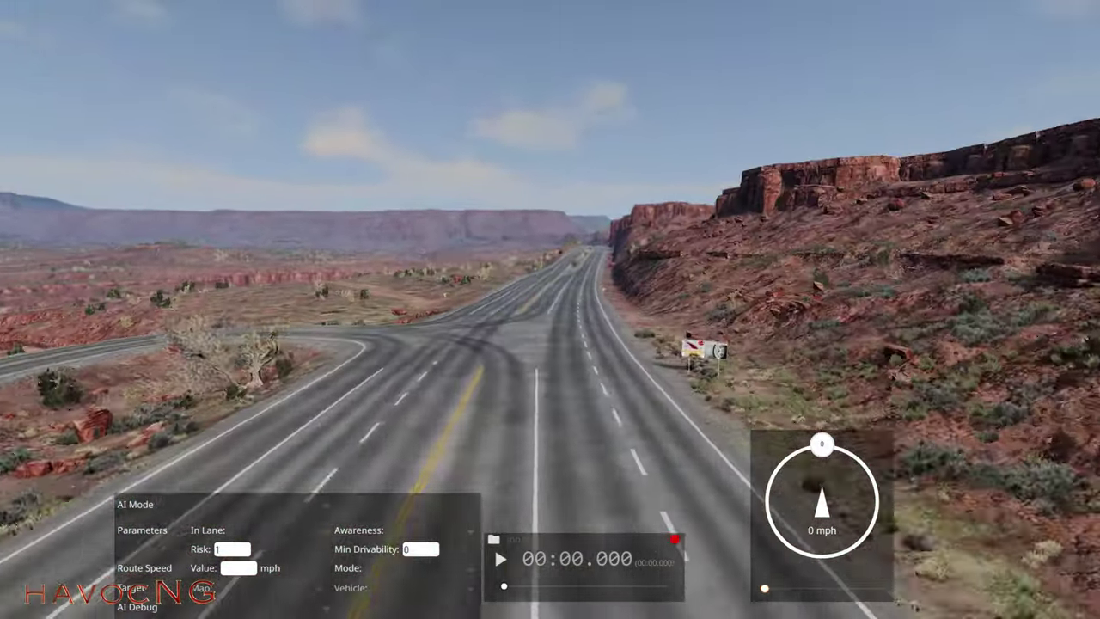
# Open the world editor on the Utah level and show the utah/art/shapes/shroom folder in the Asset Browser
pyautogui.press('F11')
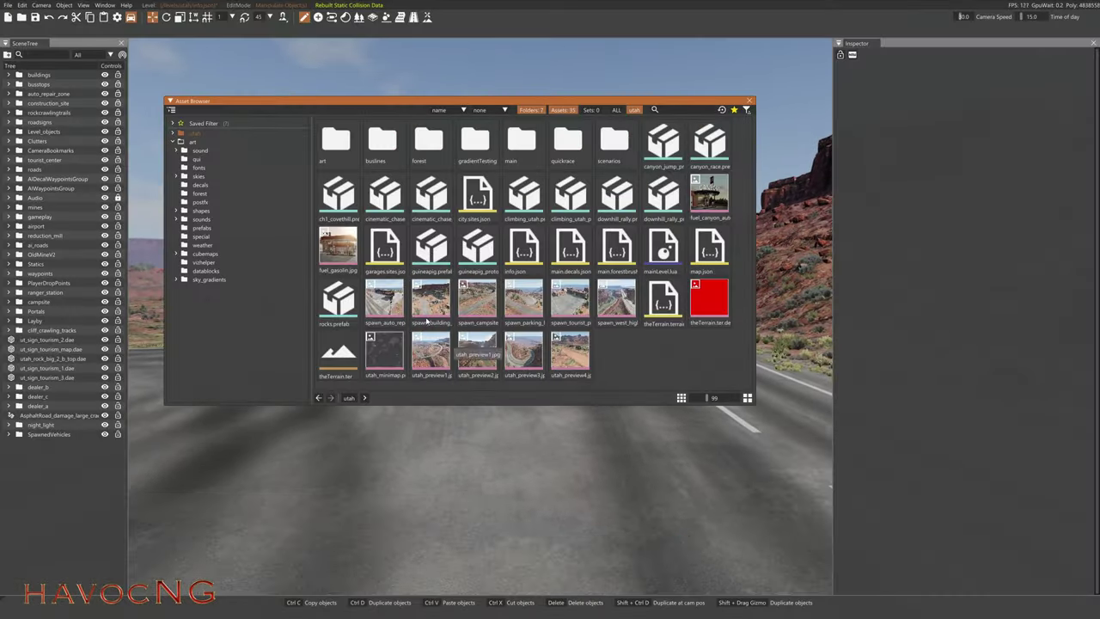
pyautogui.click(176, 134)
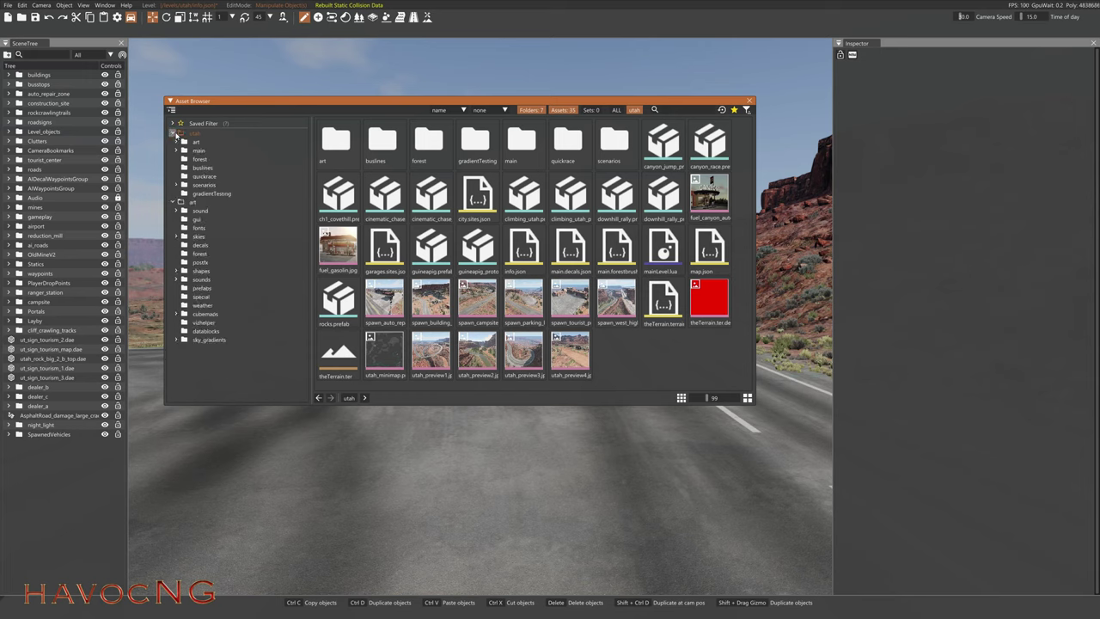
pyautogui.click(176, 141)
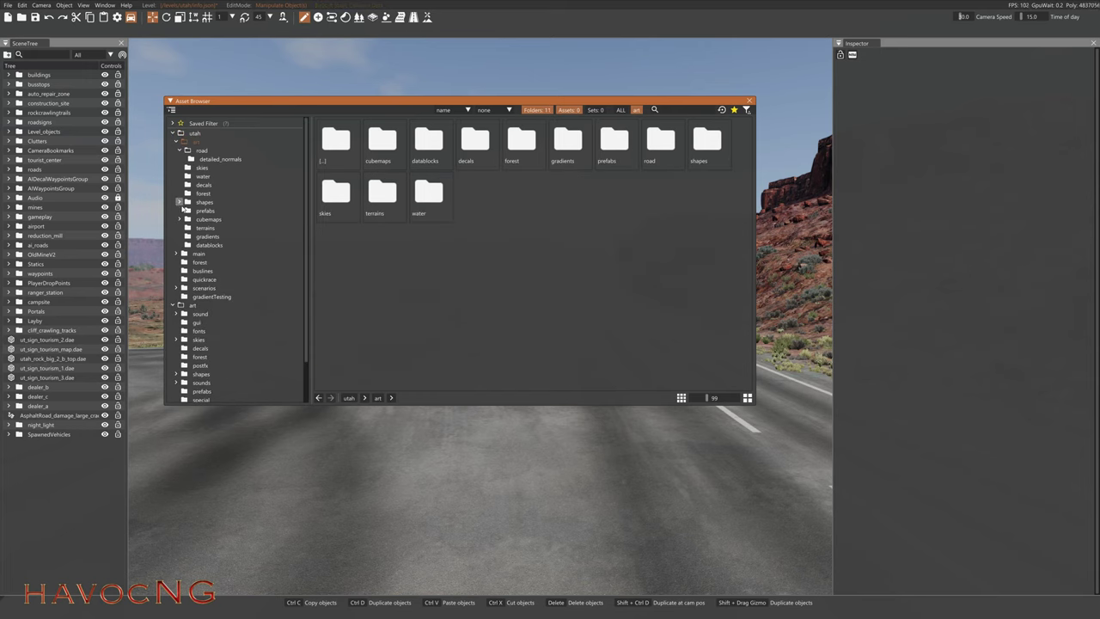
pyautogui.click(178, 202)
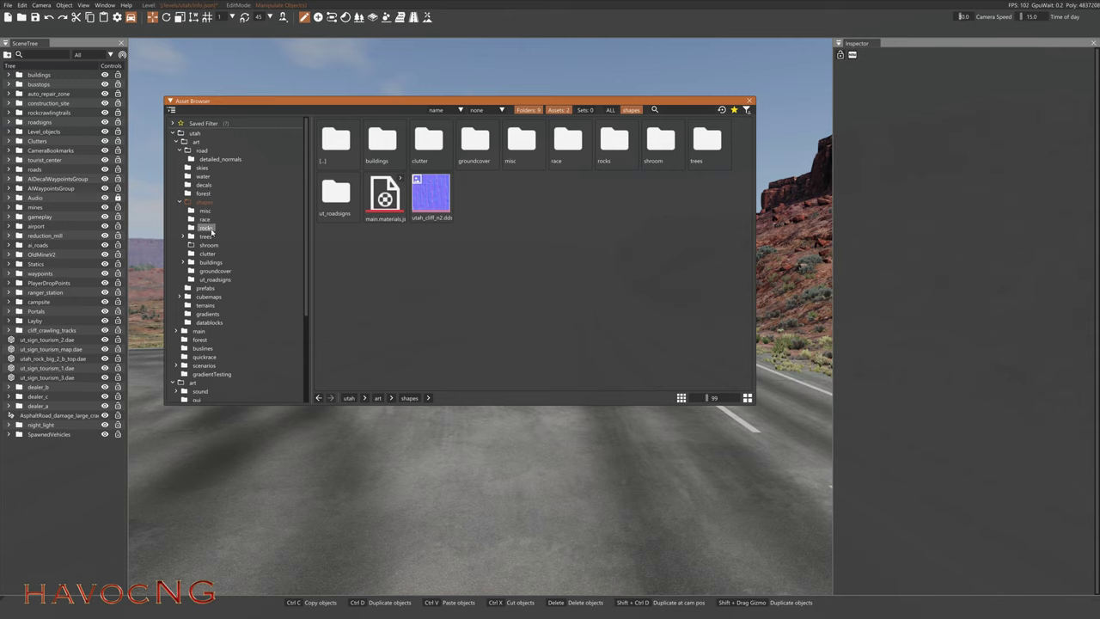
pyautogui.click(209, 244)
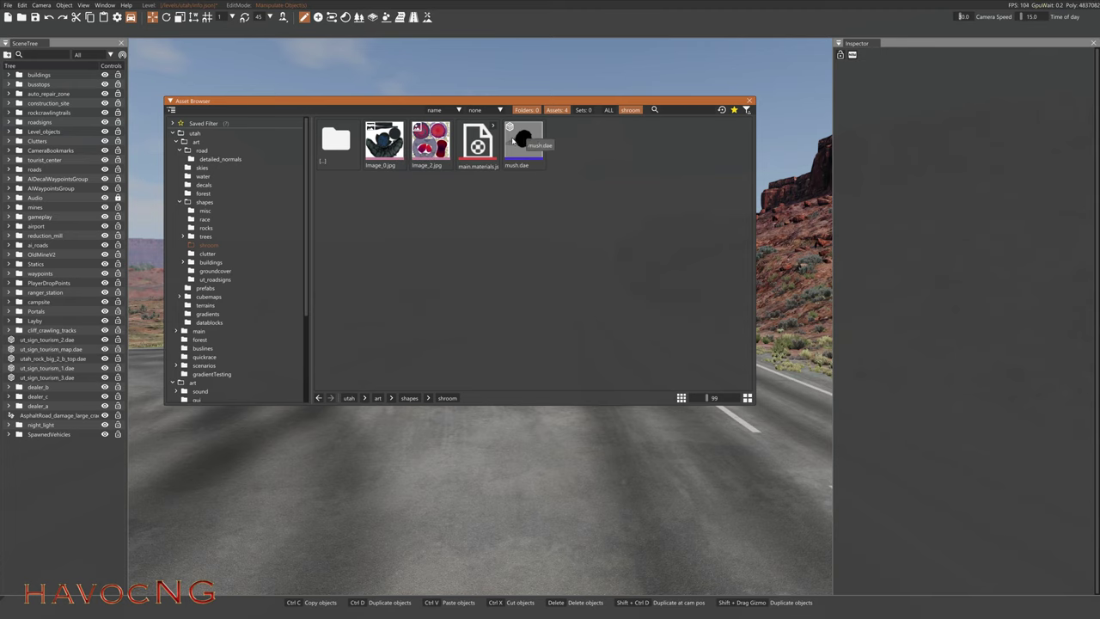
# Place the mush.dae model from the shroom folder on the road and collapse the Asset Browser
pyautogui.moveTo(534, 138); pyautogui.dragTo(687, 478)
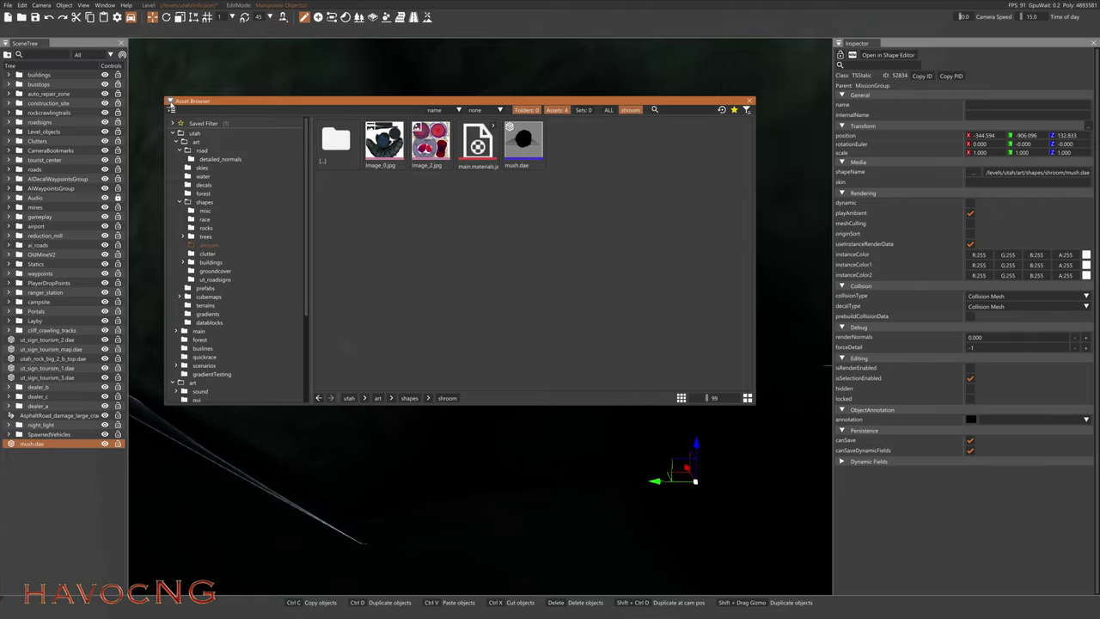
pyautogui.click(169, 101)
pyautogui.press('f')
pyautogui.press('s')
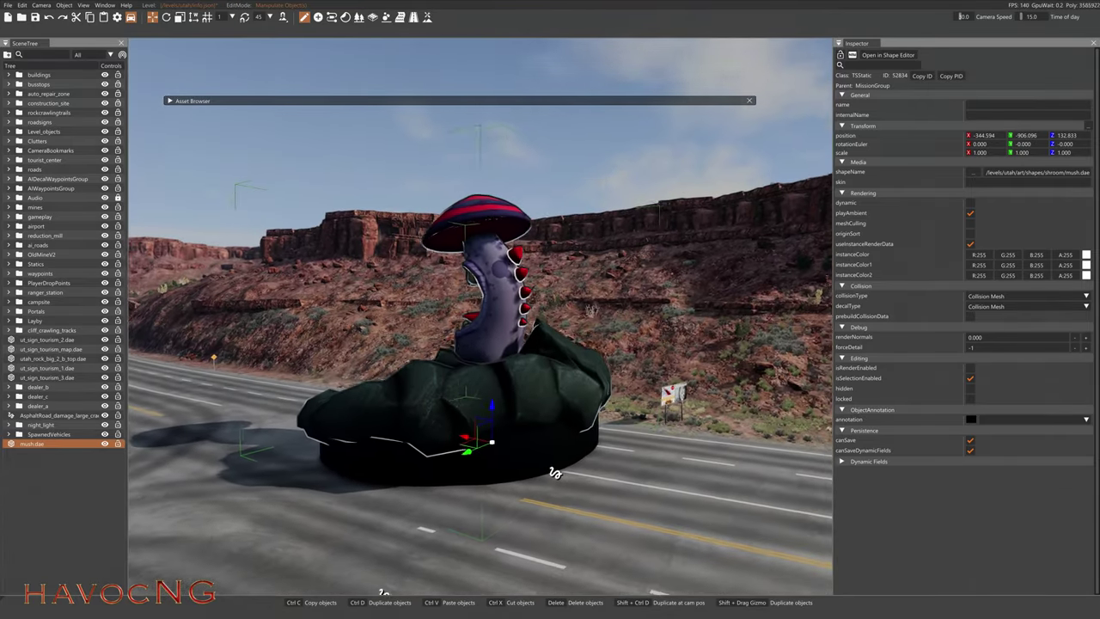
pyautogui.moveTo(480, 316); pyautogui.dragTo(359, 321, button='right')
pyautogui.press('d')
pyautogui.press('s')
# Try to scale the mushroom model along its Y axis with the scale gizmo, and undo the change
pyautogui.press('3')
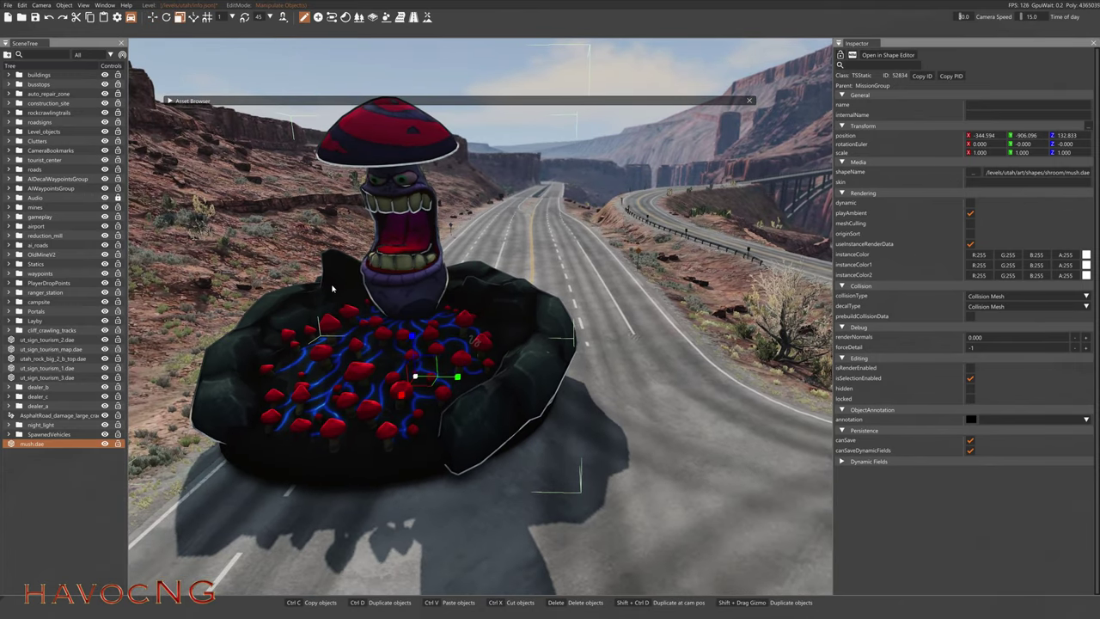
pyautogui.moveTo(453, 379); pyautogui.dragTo(456, 387)
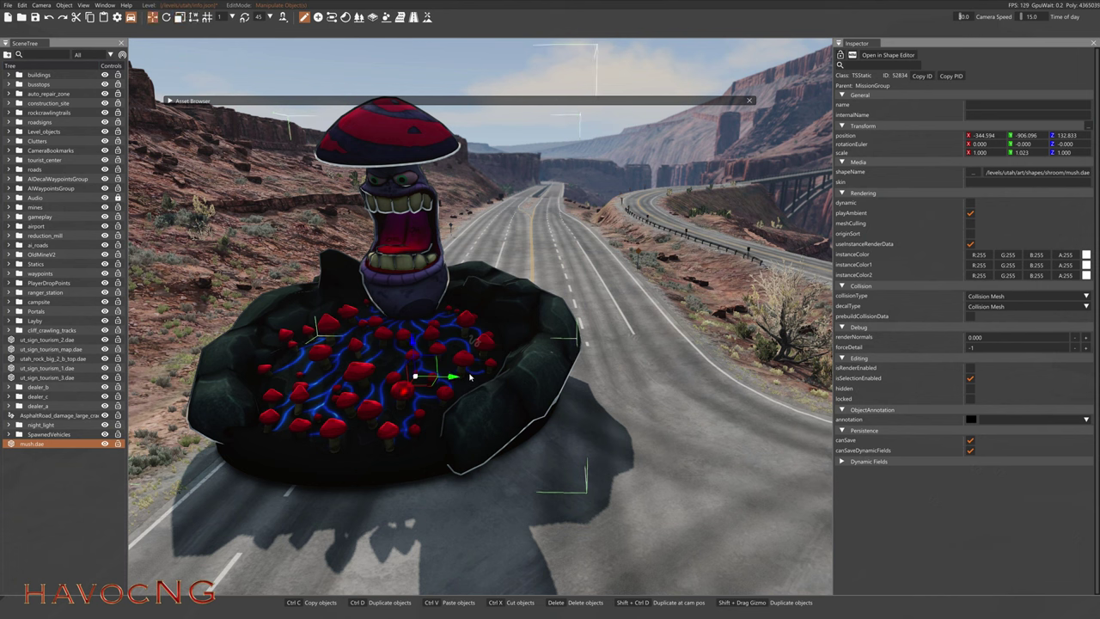
pyautogui.hotkey('ctrl', 'z')
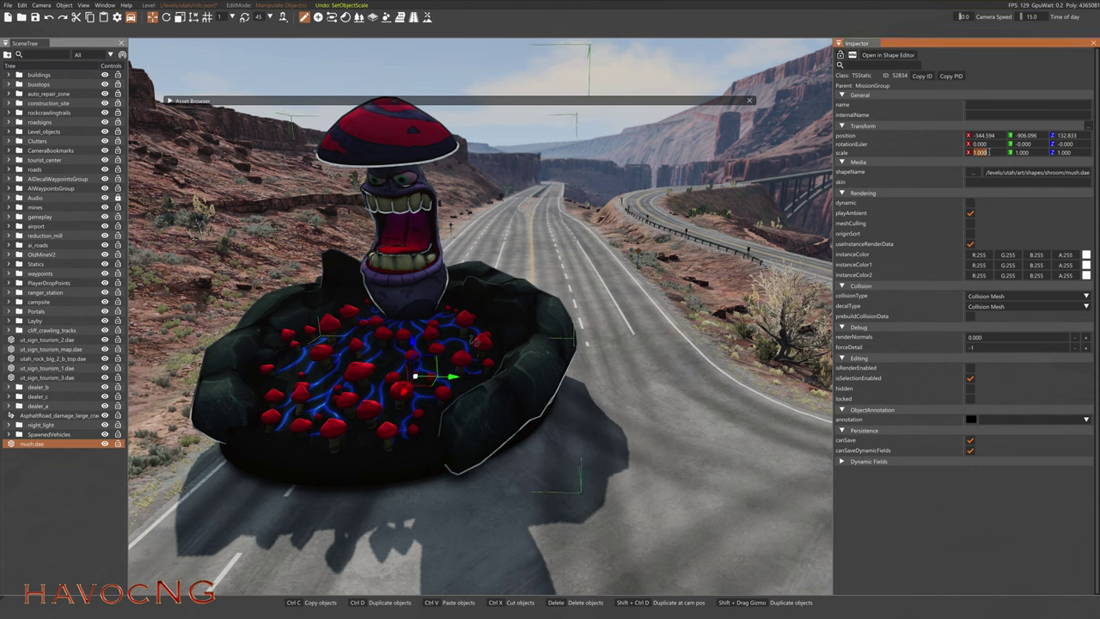
# Set the mushroom model's scale to 0.5 on the X, Y and Z axes
pyautogui.doubleClick(984, 152)
pyautogui.write('0.5')
pyautogui.press('Return')
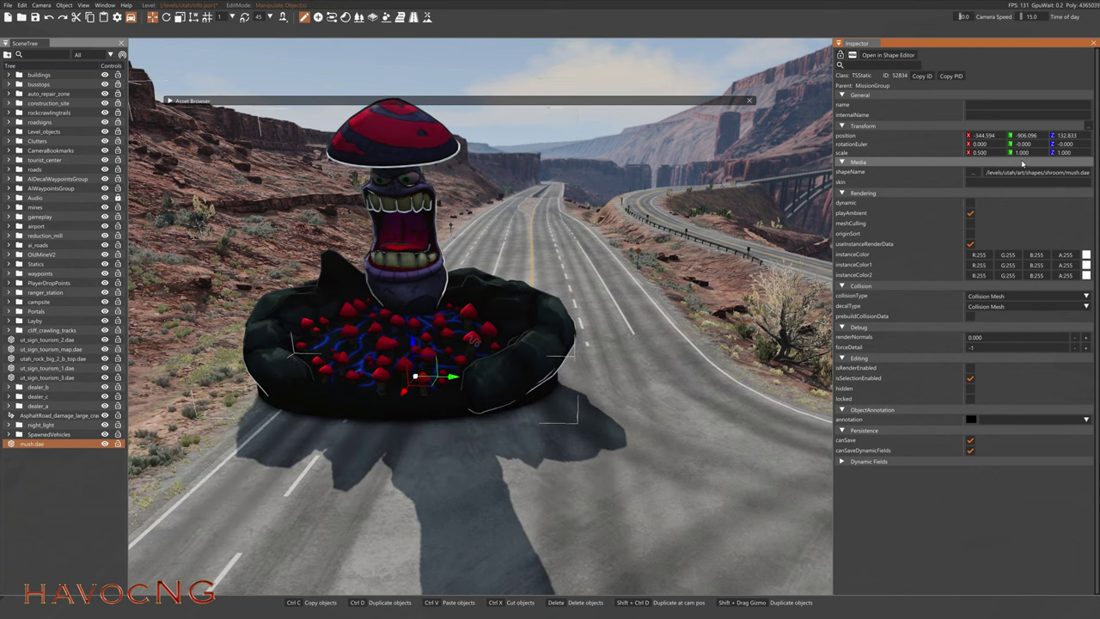
pyautogui.doubleClick(1035, 152)
pyautogui.write('0.5')
pyautogui.press('Return')
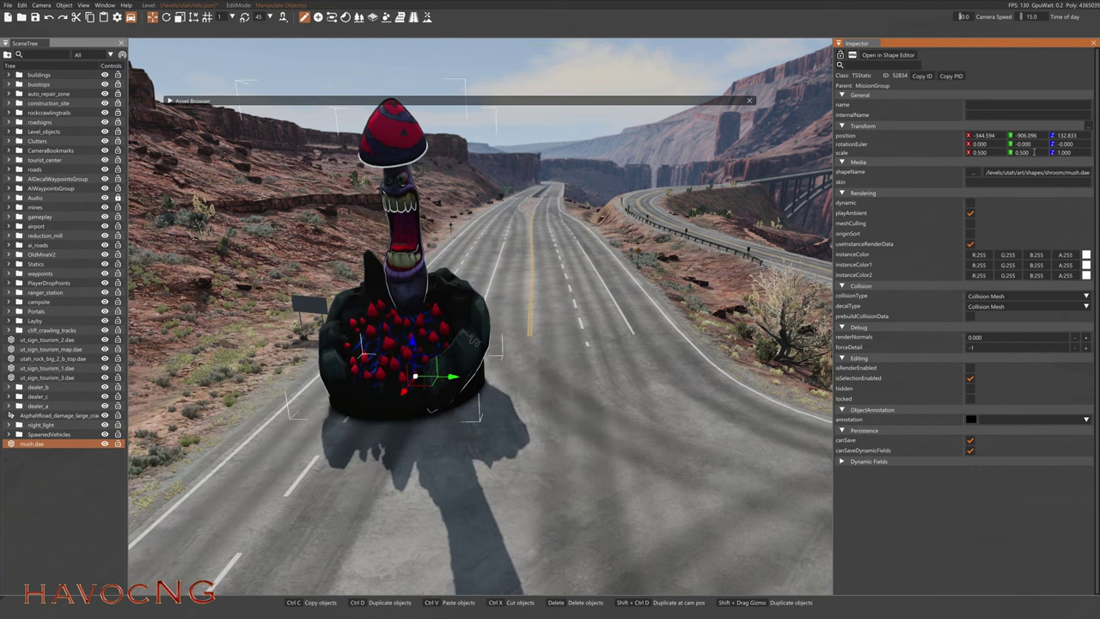
pyautogui.doubleClick(1066, 152)
pyautogui.write('0.5')
pyautogui.press('Return')
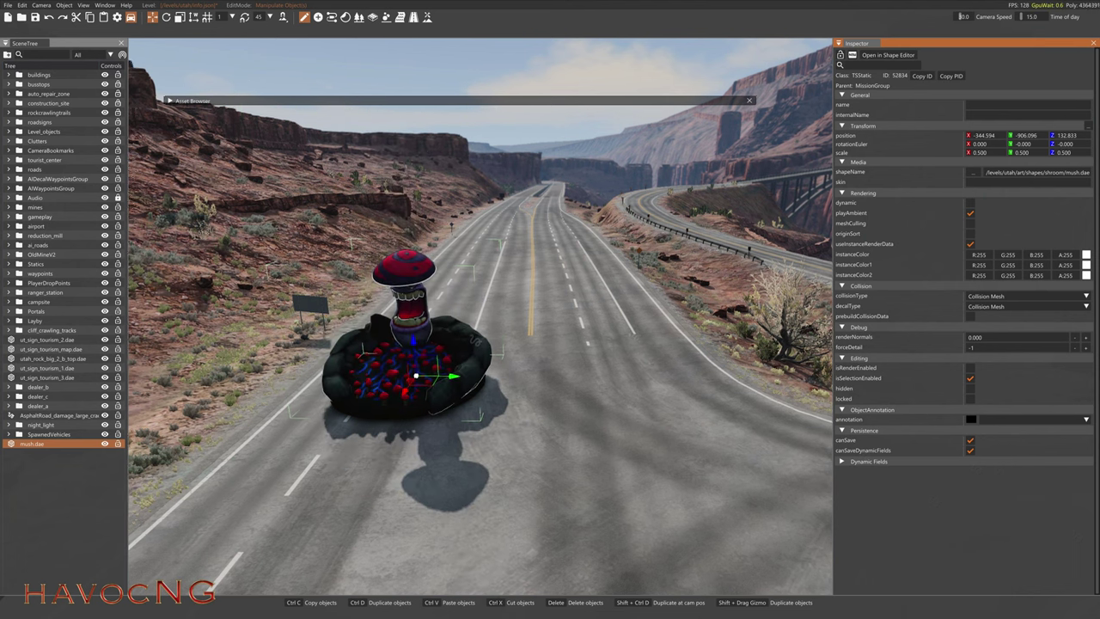
# Leave the world editor and open the game's Environment settings
pyautogui.moveTo(451, 167)
pyautogui.mouseDown(button='right')
pyautogui.moveTo(369, 361)
pyautogui.moveTo(430, 155)
pyautogui.moveTo(451, 167)
pyautogui.mouseUp(button='right')
pyautogui.press('w')
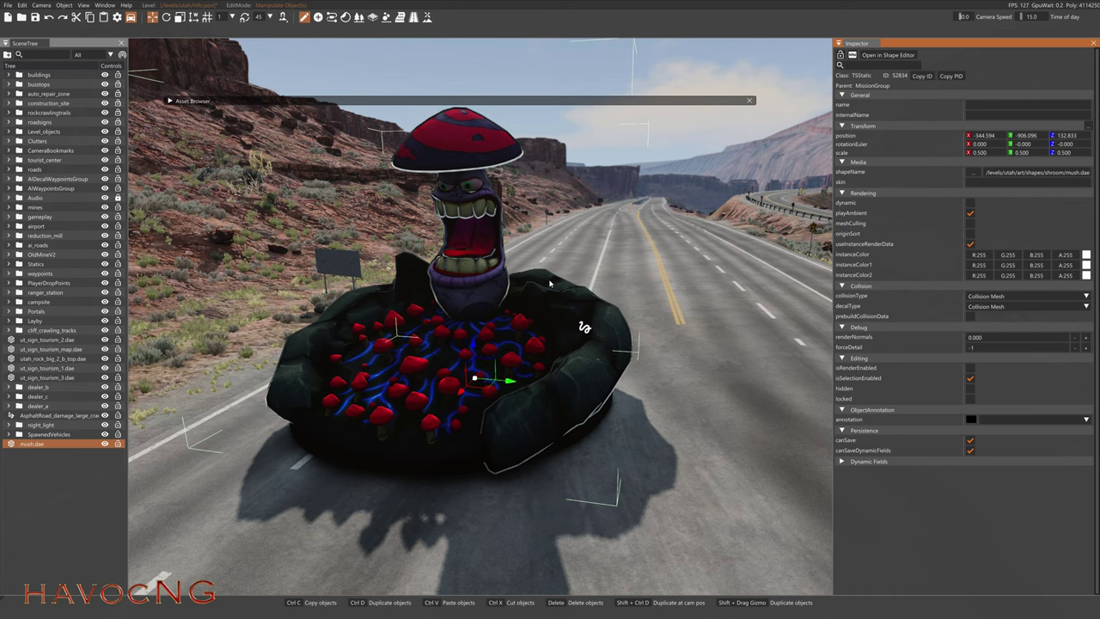
pyautogui.press('F11')
pyautogui.press('Escape')
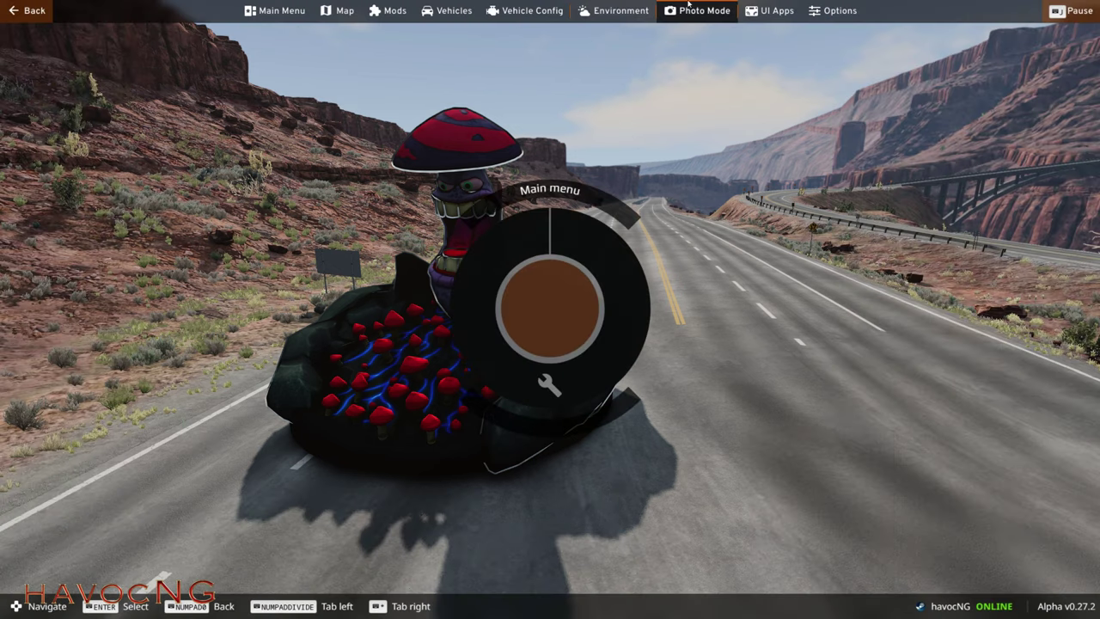
pyautogui.click(614, 10)
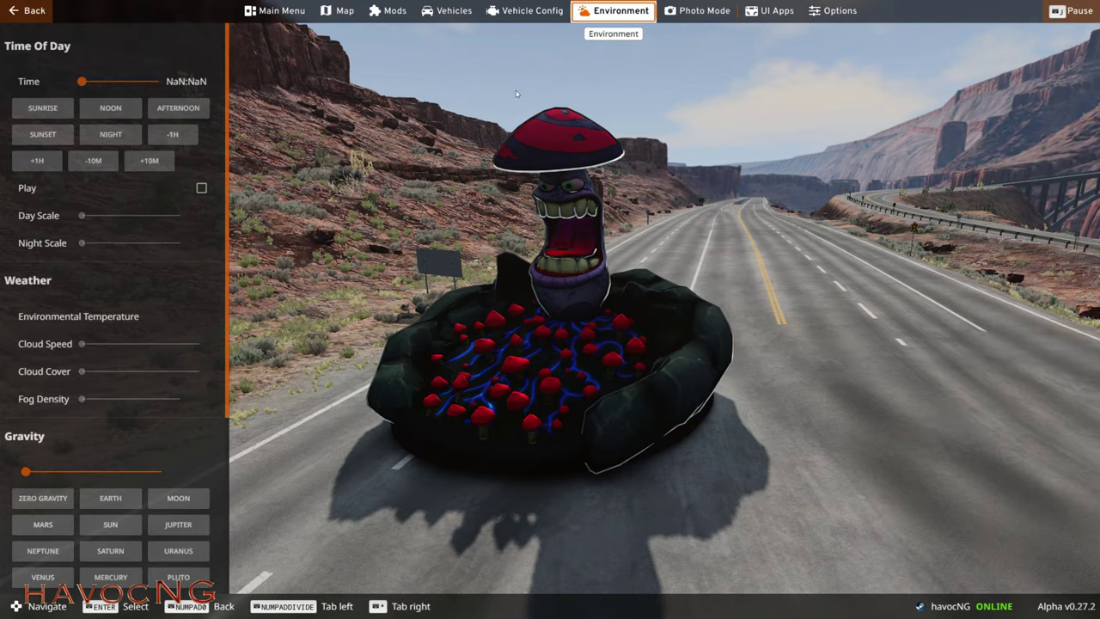
# Set the time of day to about 00:14 and return to the world editor
pyautogui.click(129, 81)
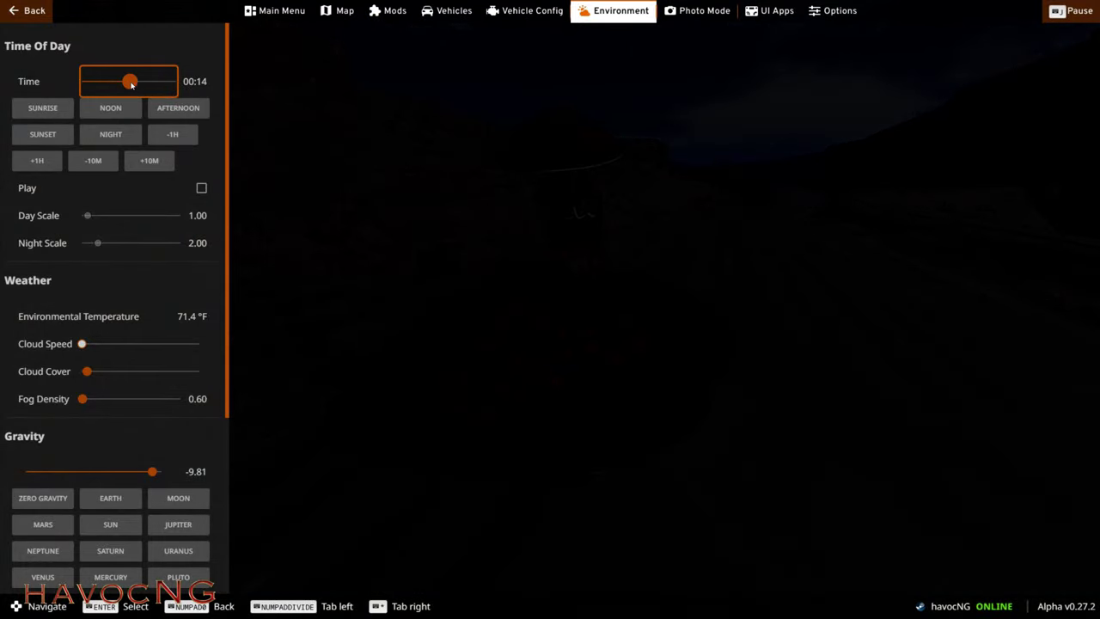
pyautogui.press('Escape')
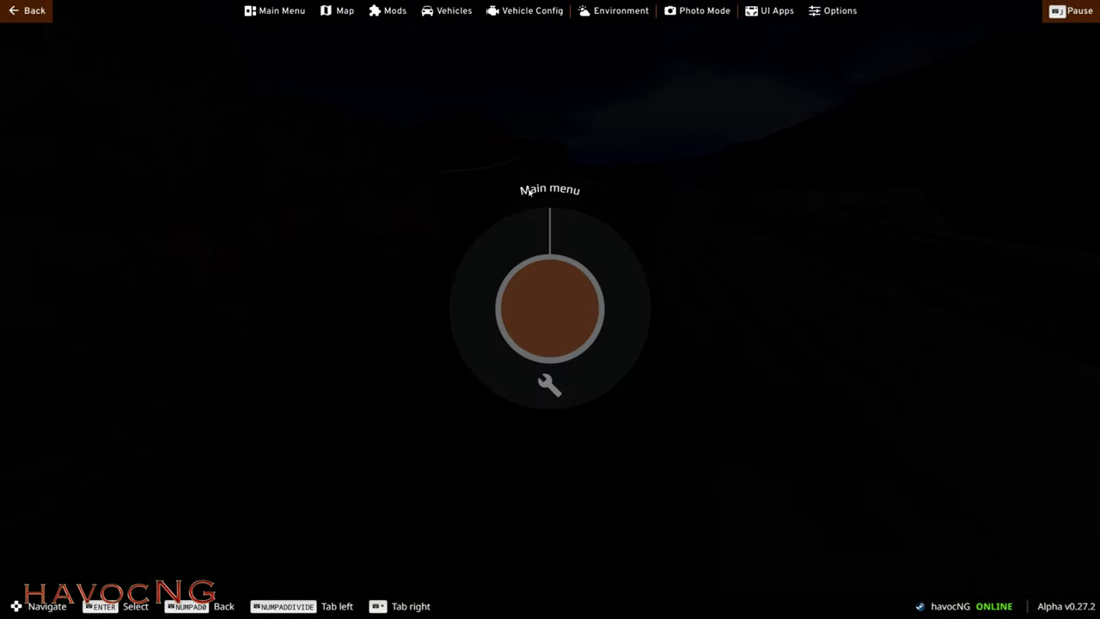
pyautogui.press('F11')
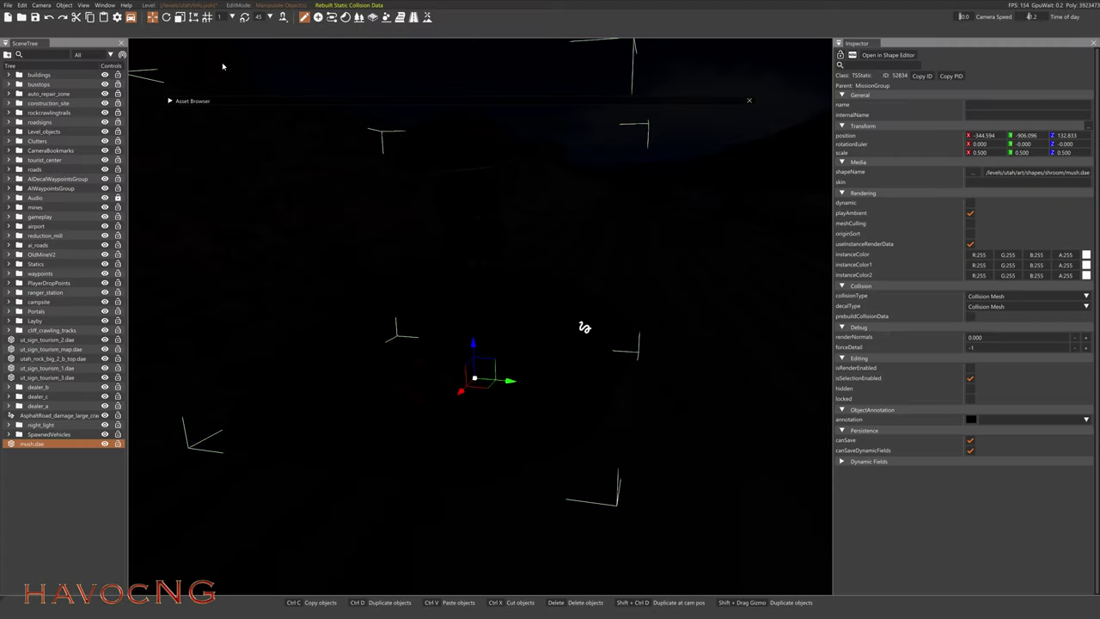
# Enable Emissive in the lighting properties of the mushroom's outlines material in the Material Editor
pyautogui.click(98, 6)
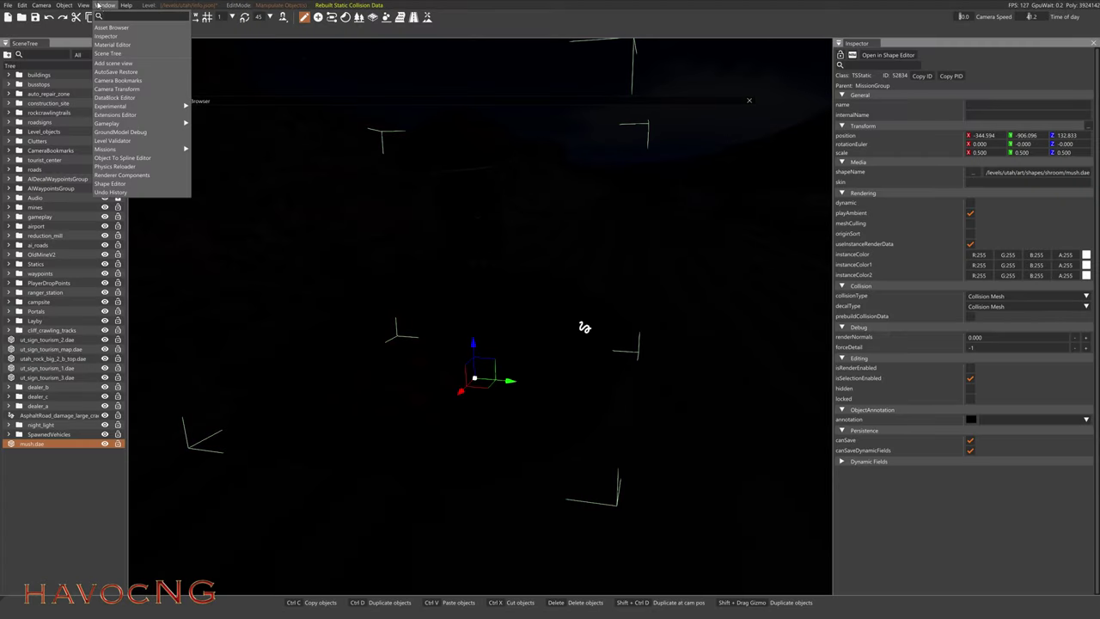
pyautogui.click(114, 45)
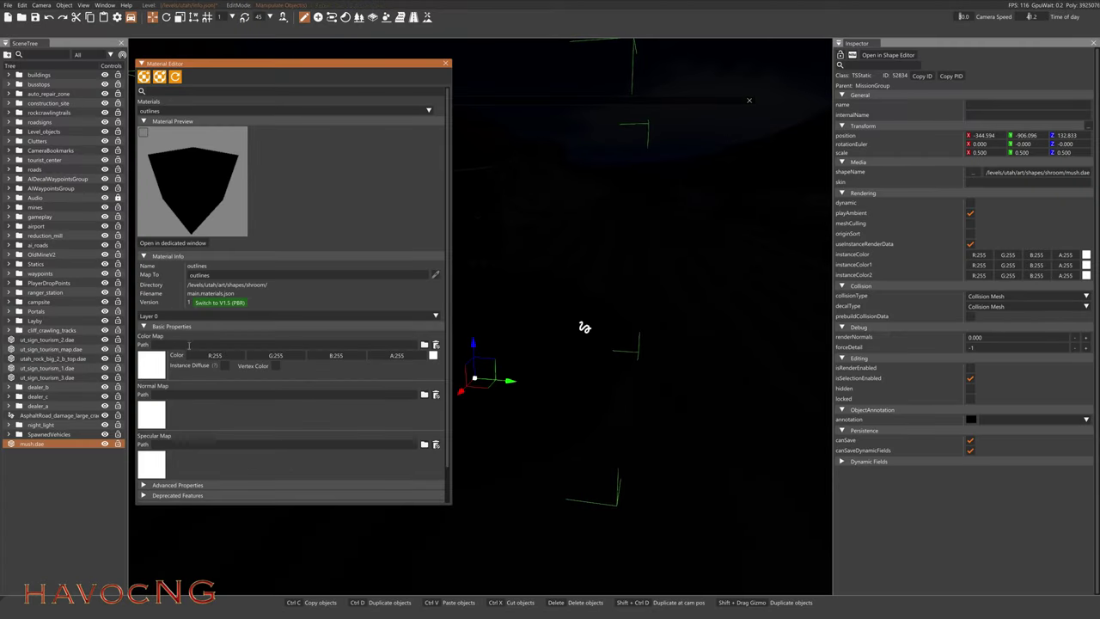
pyautogui.scroll(-2, 188, 345)
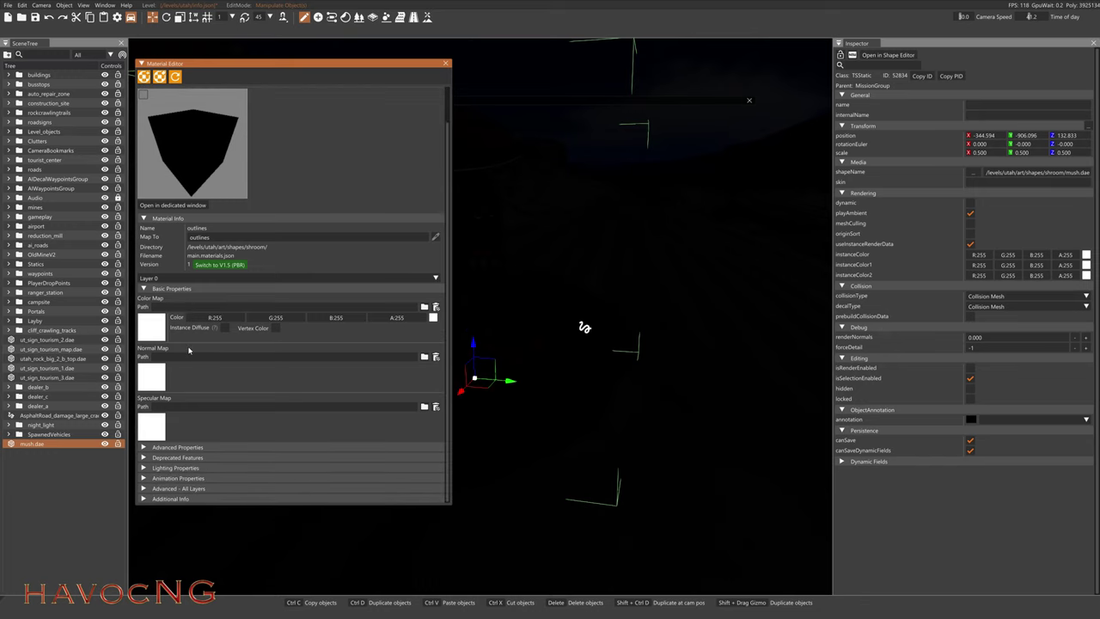
pyautogui.click(162, 468)
pyautogui.scroll(-4, 191, 438)
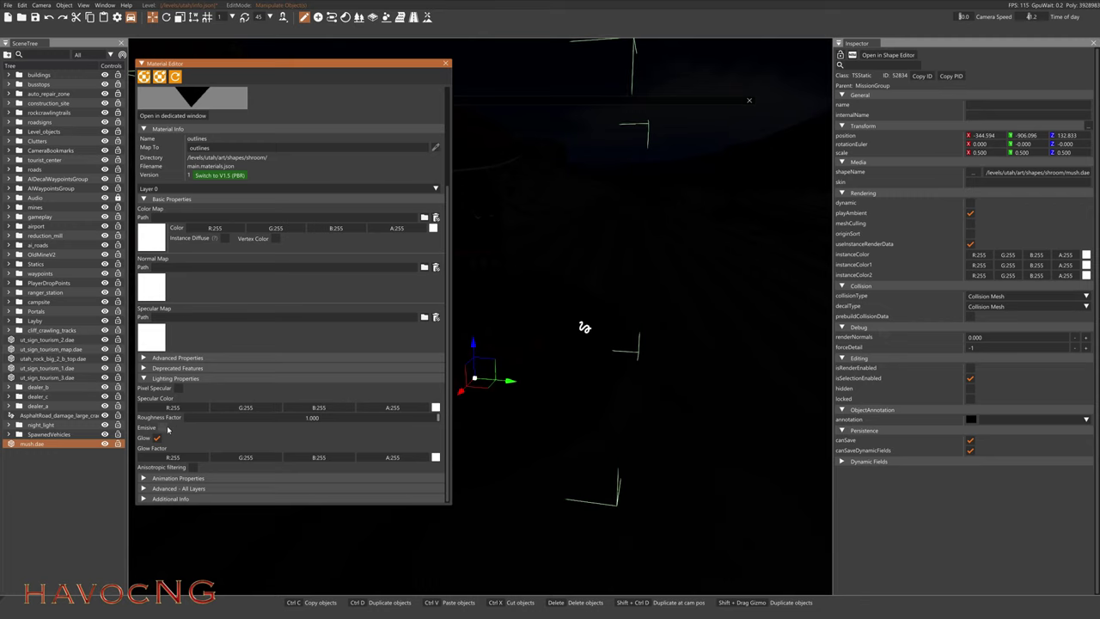
pyautogui.click(159, 429)
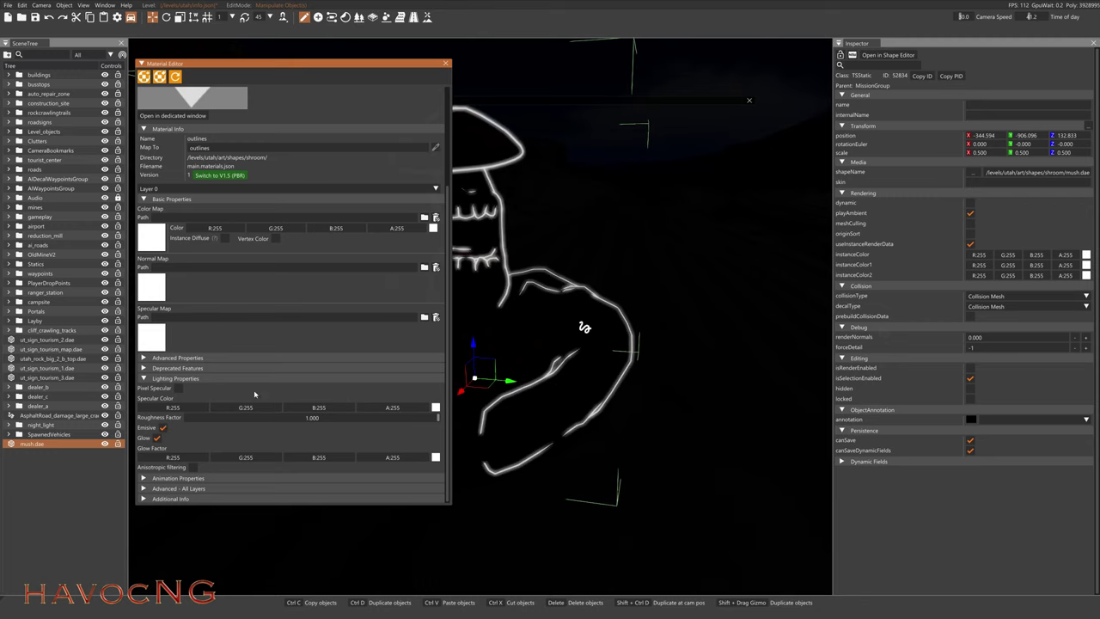
# Switch the outlines material's Glow off and on again to compare the effect, and close the Material Editor
pyautogui.click(157, 439)
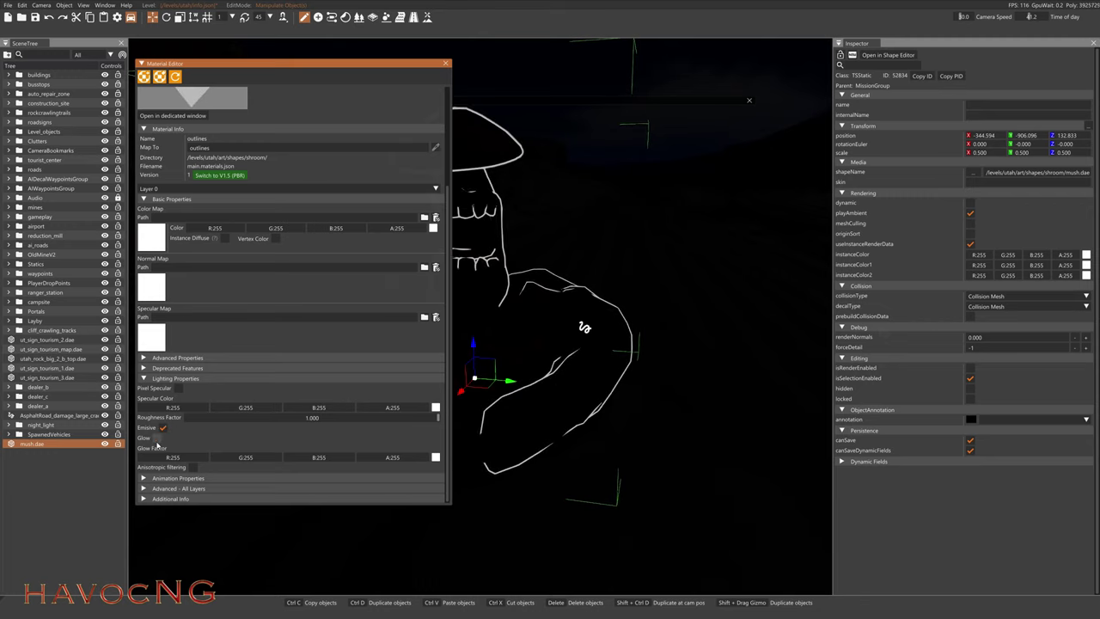
pyautogui.click(157, 439)
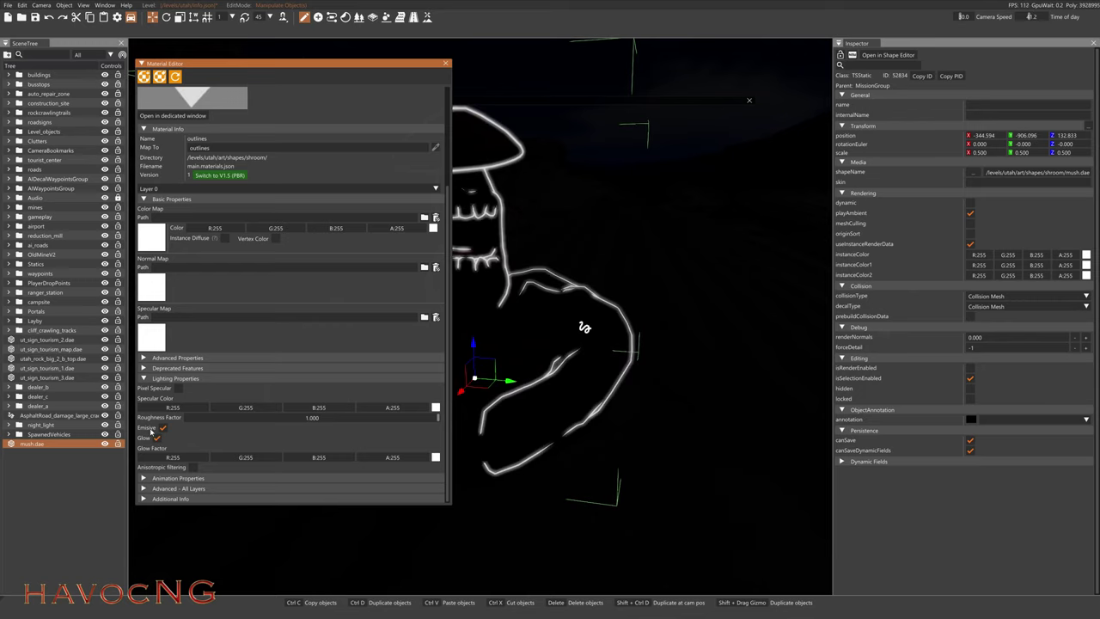
pyautogui.press('F11')
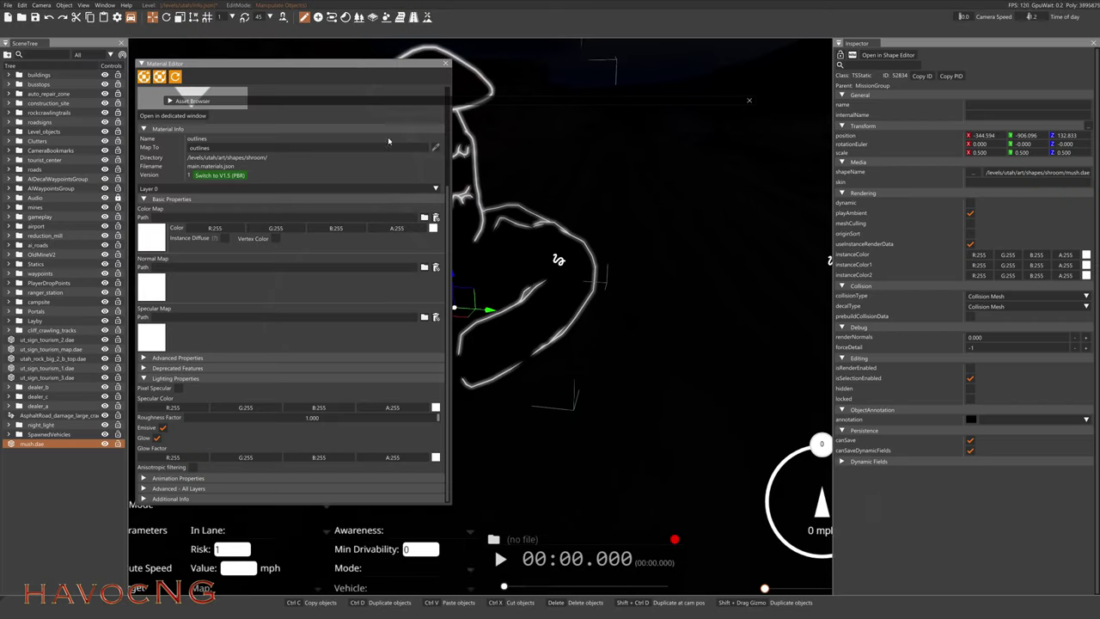
pyautogui.press('F11')
pyautogui.click(445, 65)
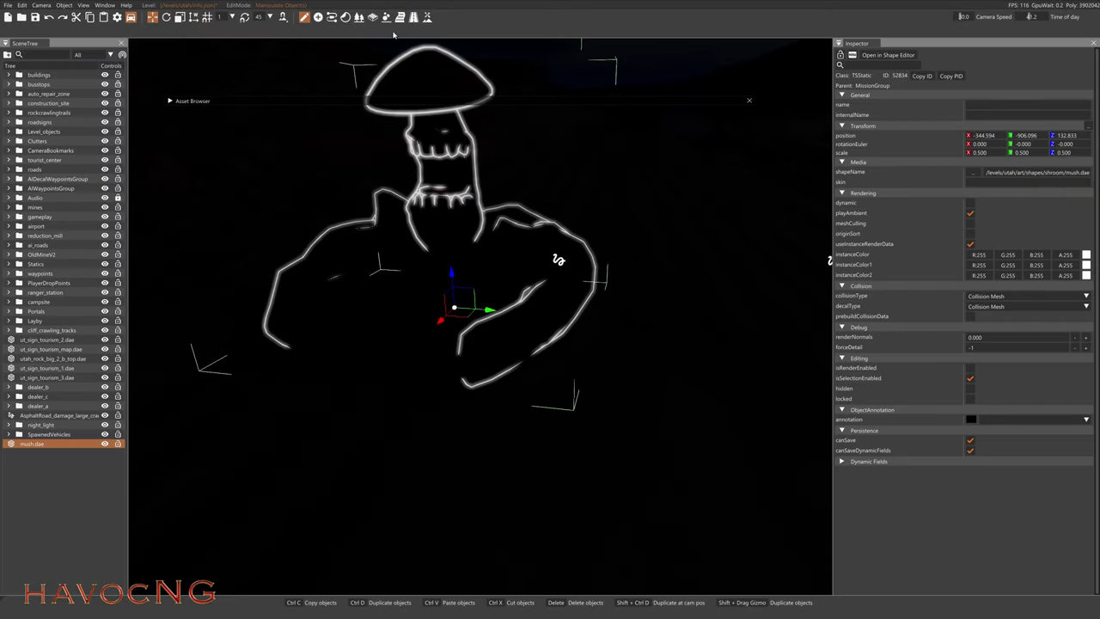
# Create a SpotLight object beside the mushroom's stem and return to object manipulation mode
pyautogui.click(318, 17)
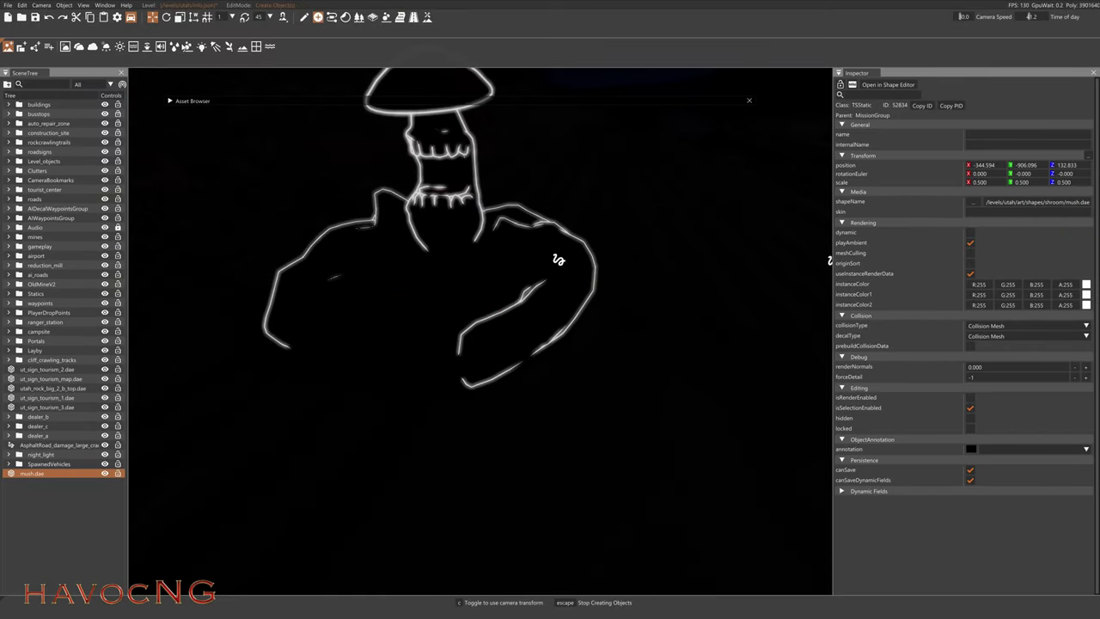
pyautogui.click(217, 47)
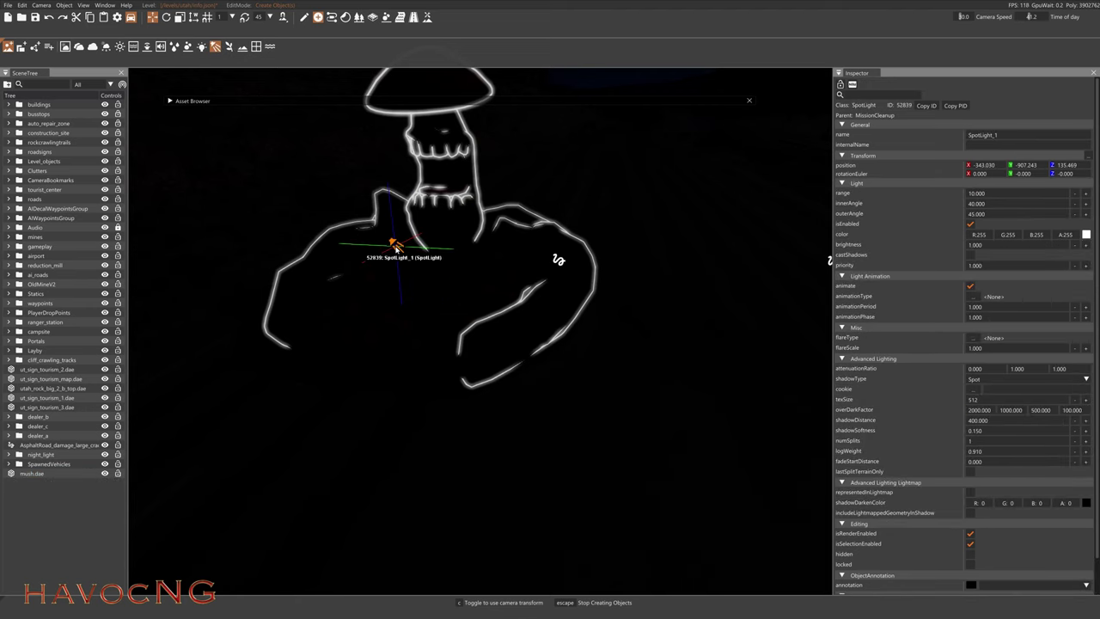
pyautogui.click(394, 245)
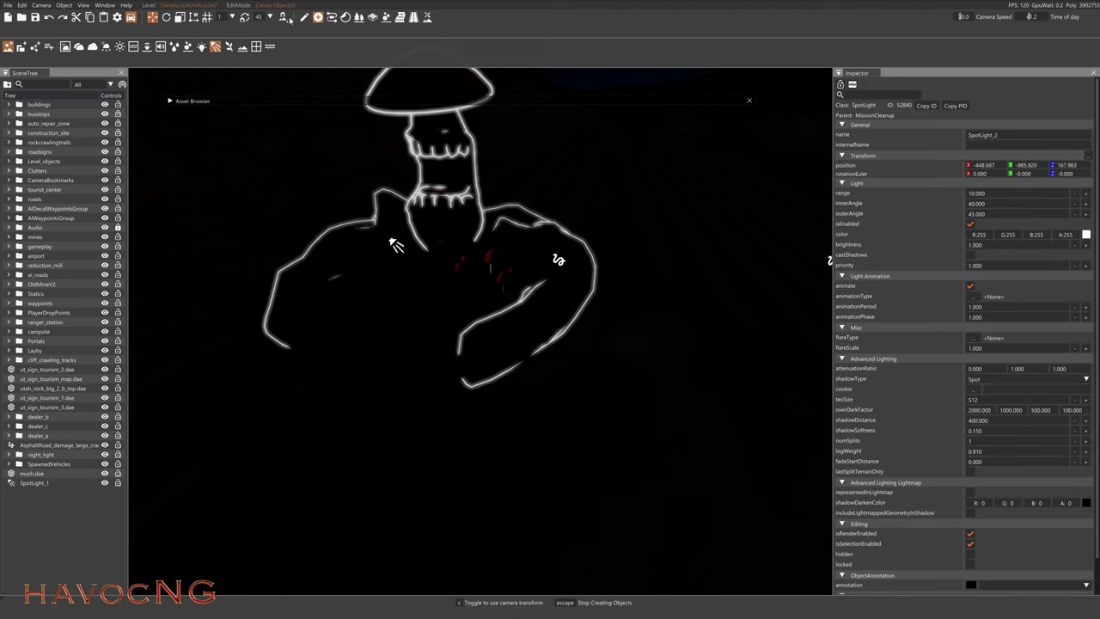
pyautogui.click(304, 17)
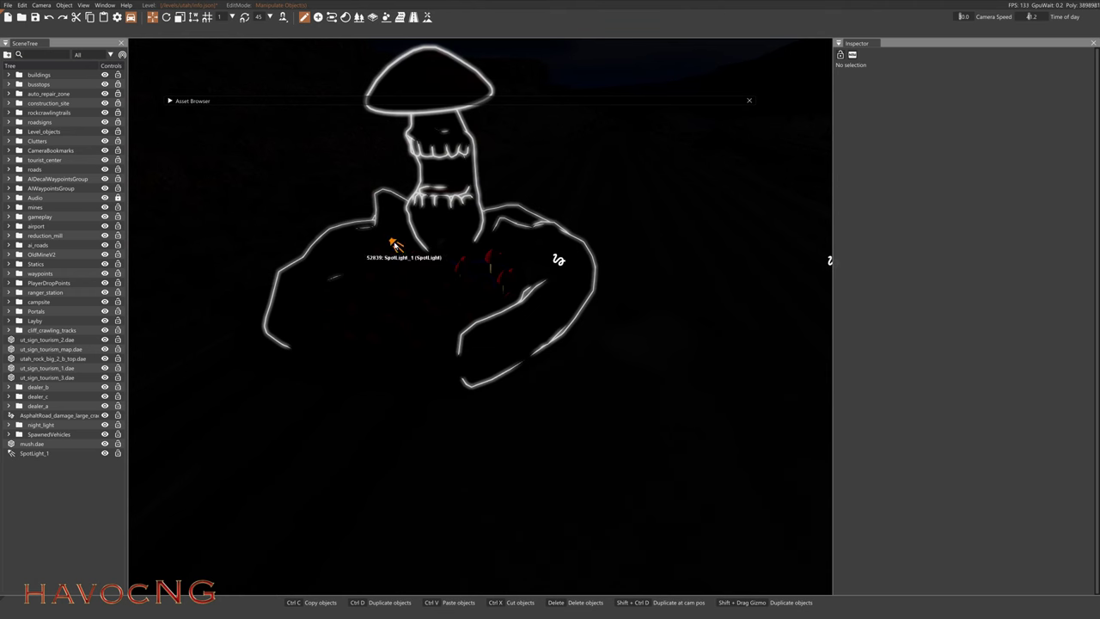
# Rotate the spotlight to about -87.8 on the Z axis and 5.3 on the Y axis
pyautogui.click(393, 244)
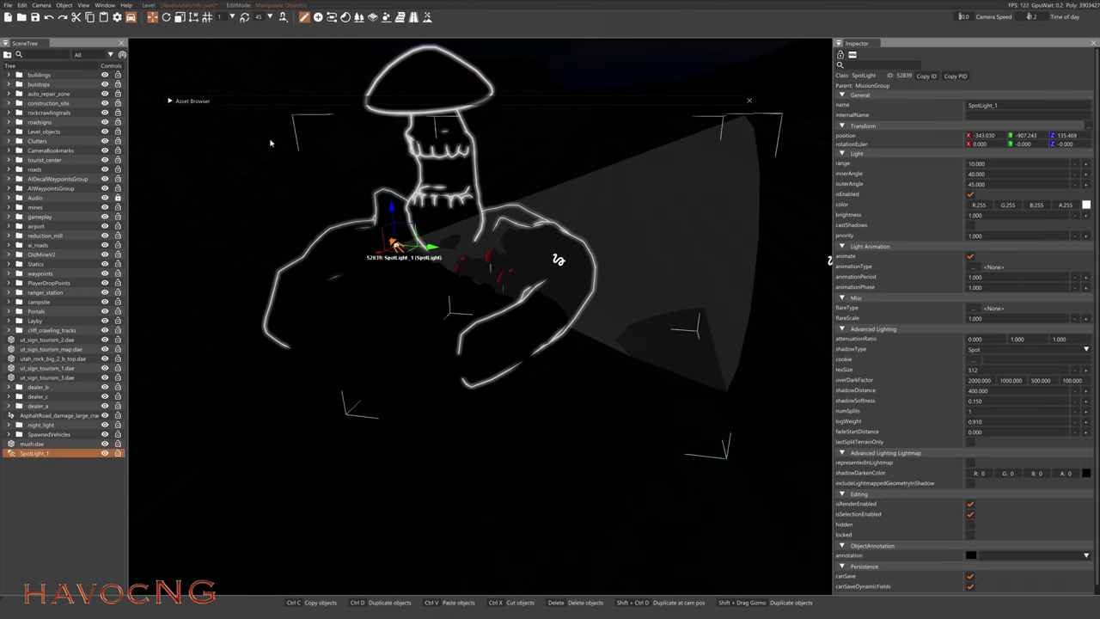
pyautogui.press('2')
pyautogui.moveTo(392, 238); pyautogui.dragTo(437, 264)
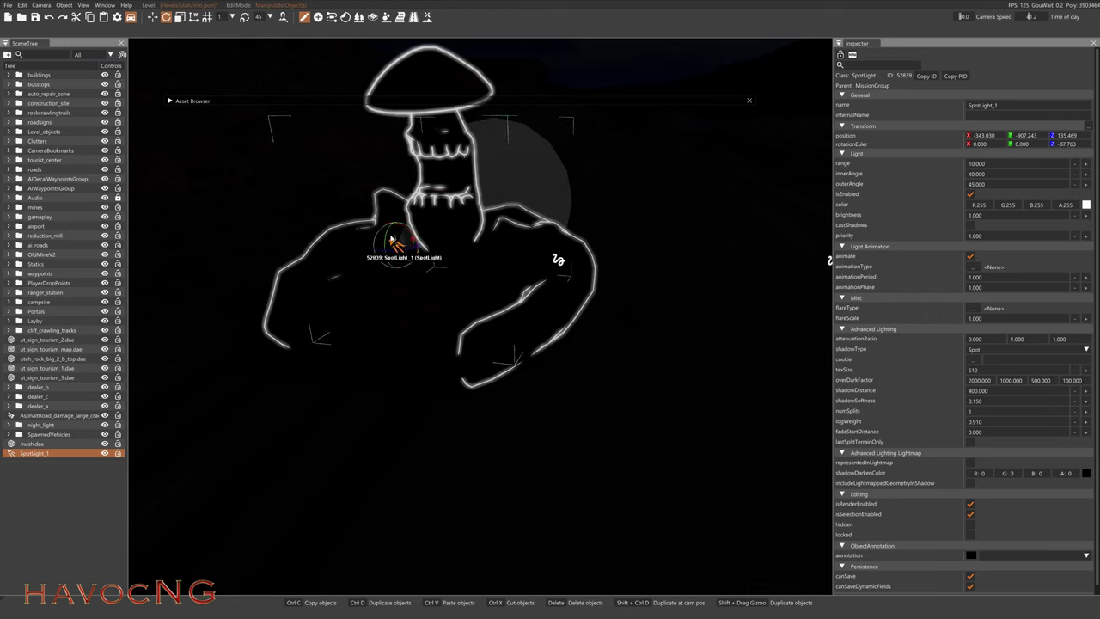
pyautogui.moveTo(388, 238); pyautogui.dragTo(390, 243)
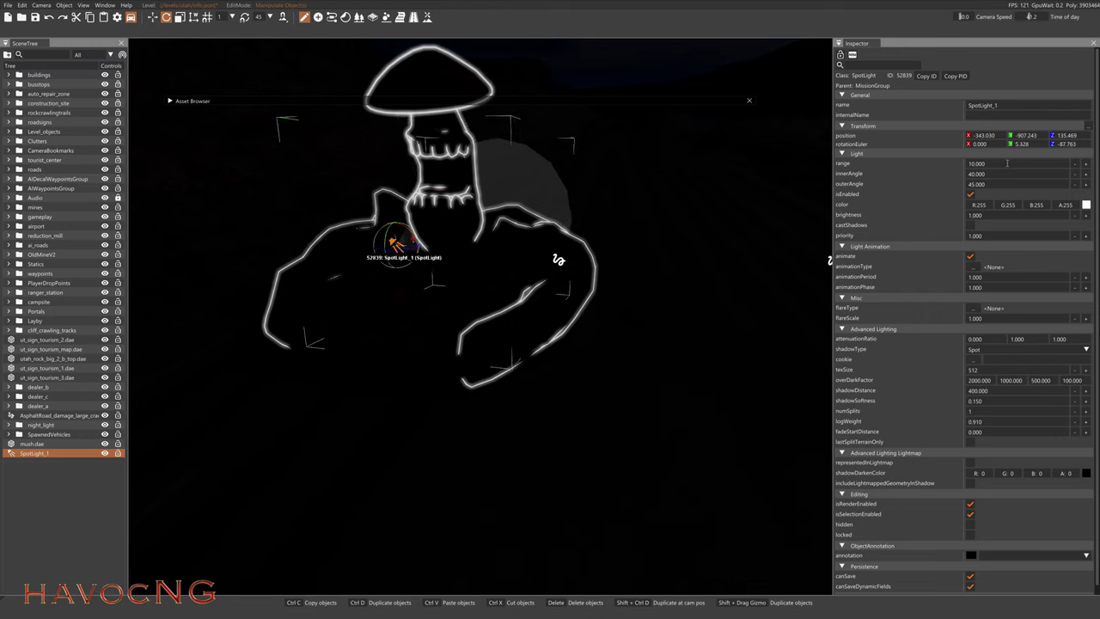
# Set the spotlight's range to 30 and its outer angle to 55
pyautogui.click(1007, 162)
pyautogui.write('30')
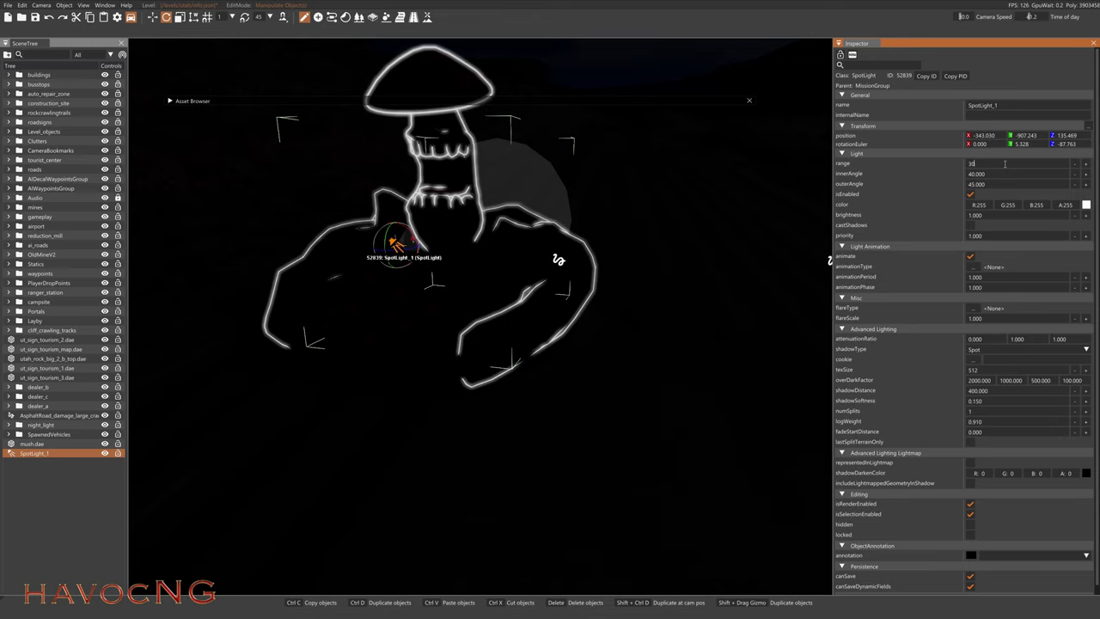
pyautogui.press('Return')
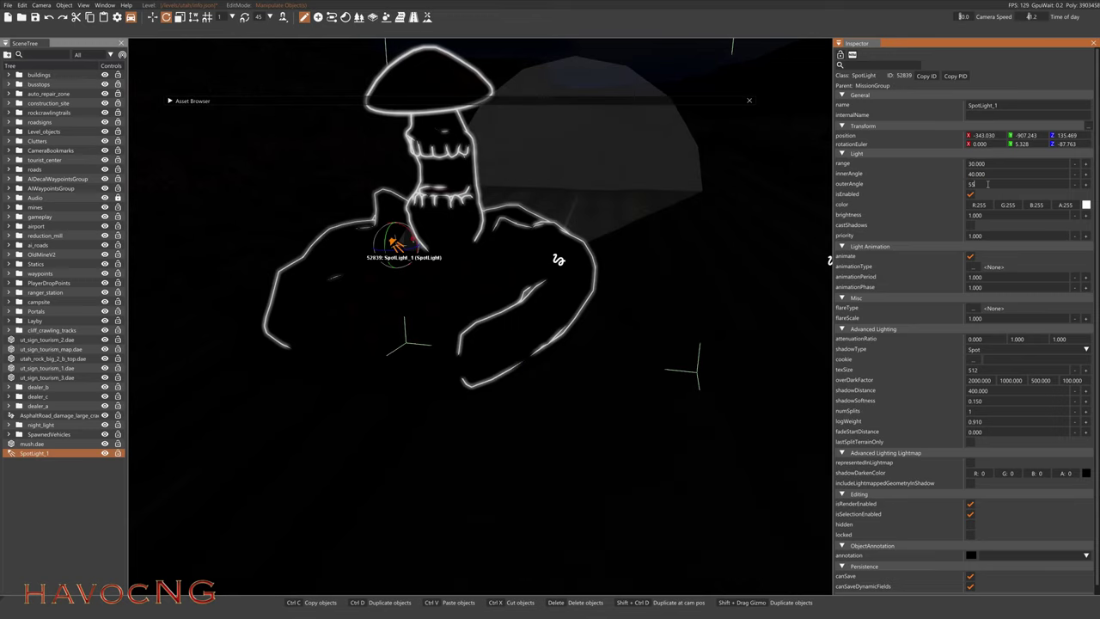
pyautogui.press('Return')
# Move the spotlight along its X axis to about -327.8, in front of the mushroom
pyautogui.press('1')
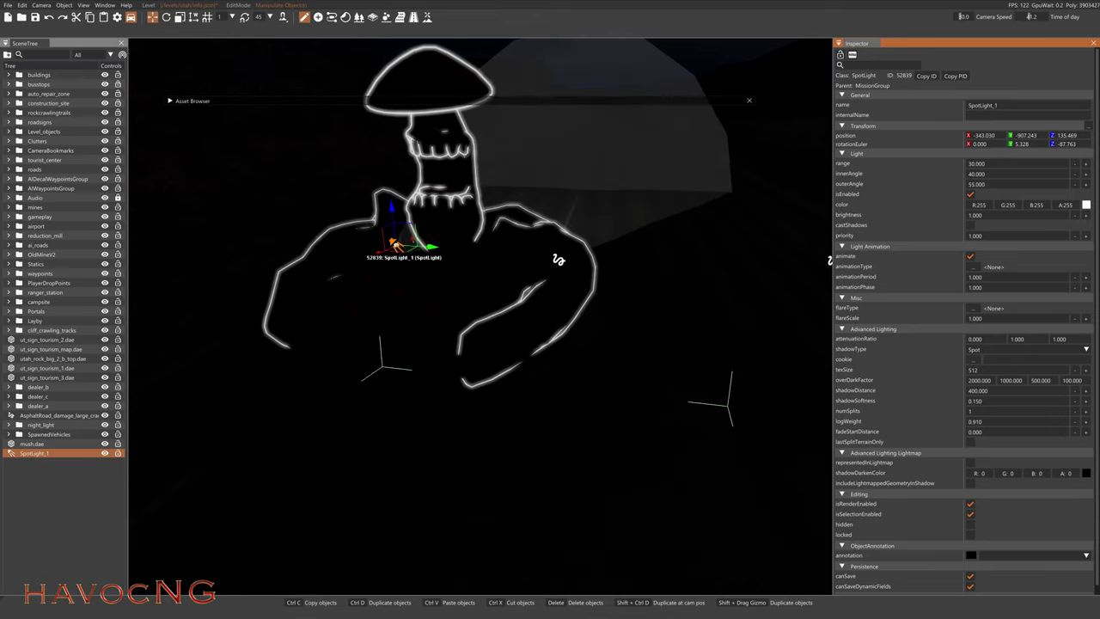
pyautogui.moveTo(490, 245); pyautogui.dragTo(481, 283, button='right')
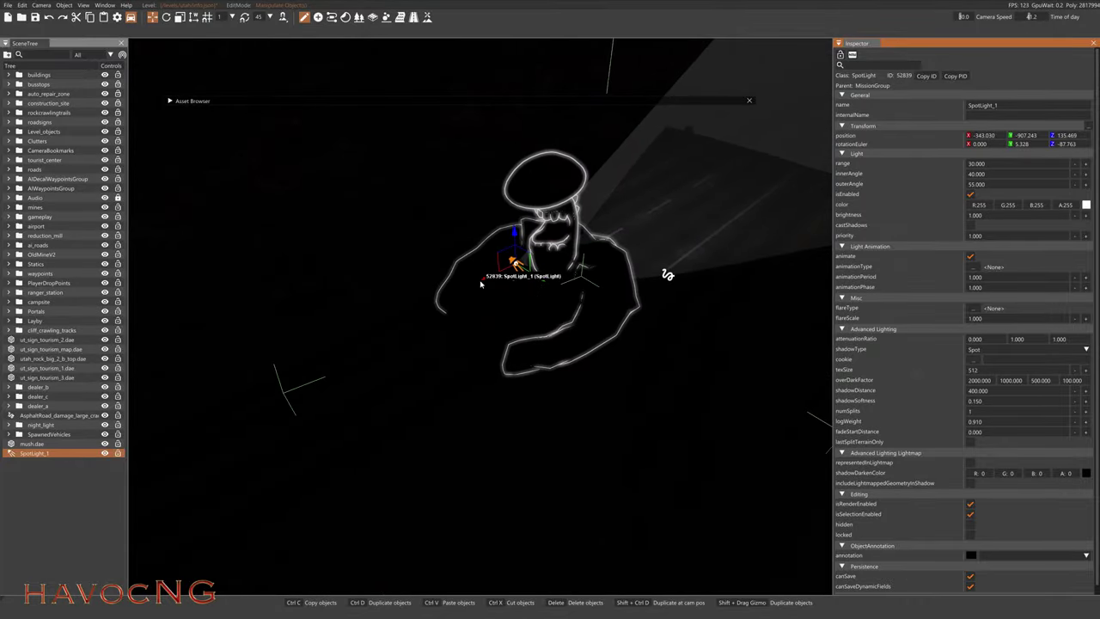
pyautogui.moveTo(485, 277); pyautogui.dragTo(172, 422)
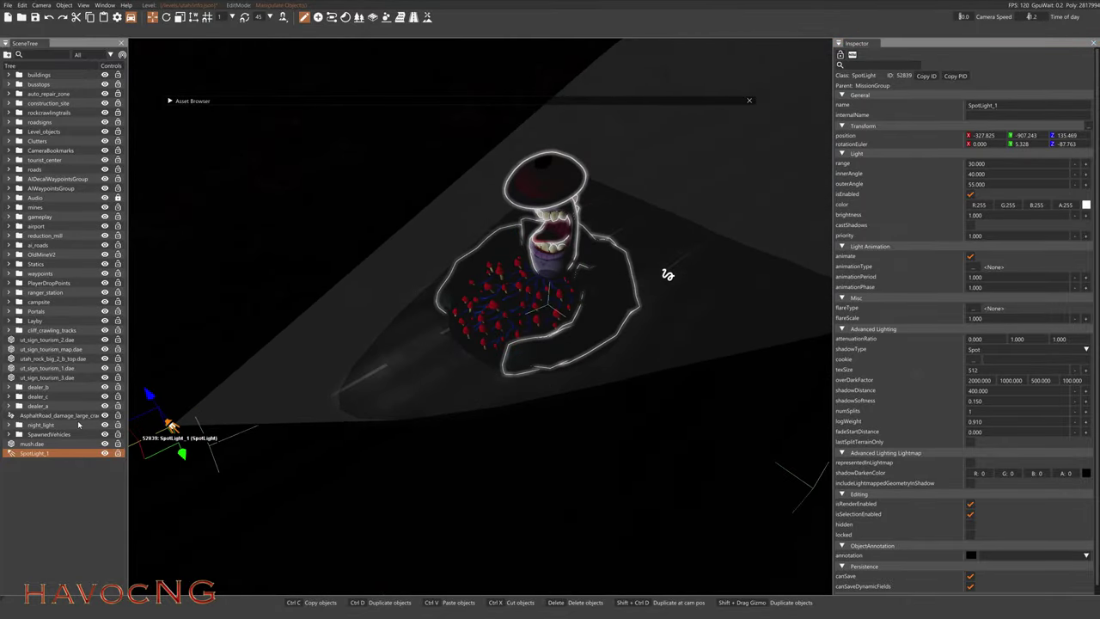
pyautogui.moveTo(294, 399); pyautogui.dragTo(386, 378, button='right')
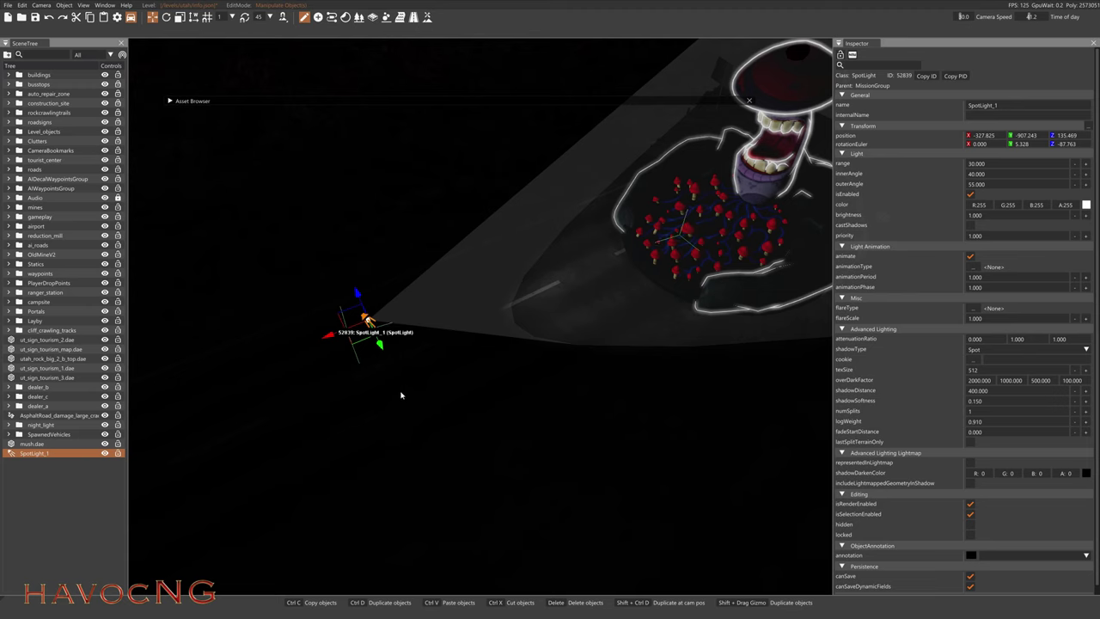
# Leave the world editor and set the time of day to noon in the Environment settings
pyautogui.press('F11')
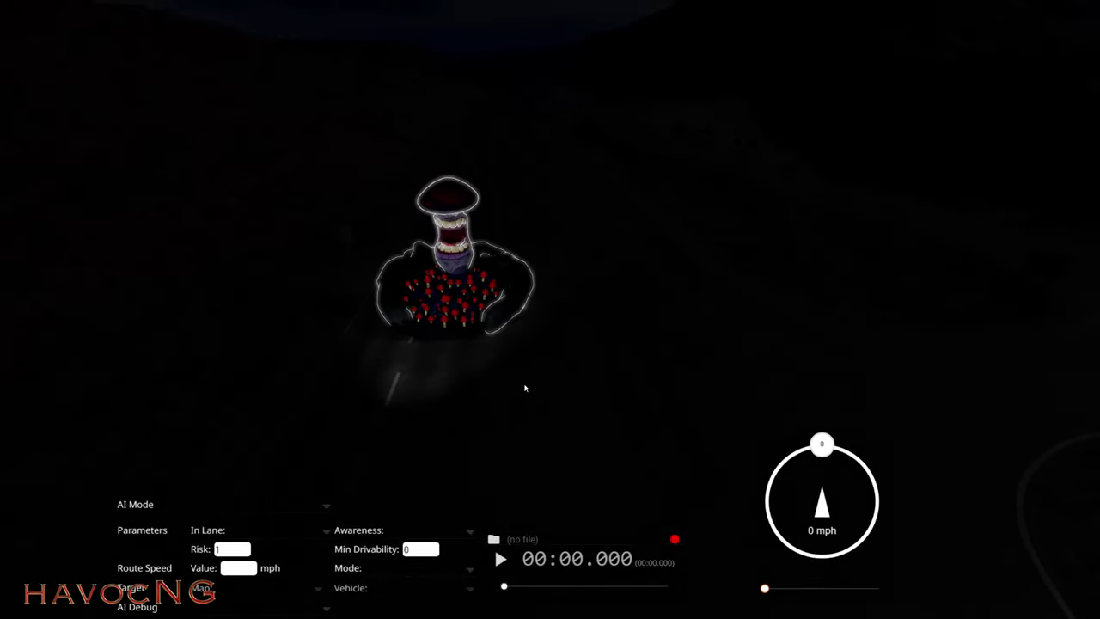
pyautogui.press('Escape')
pyautogui.click(610, 11)
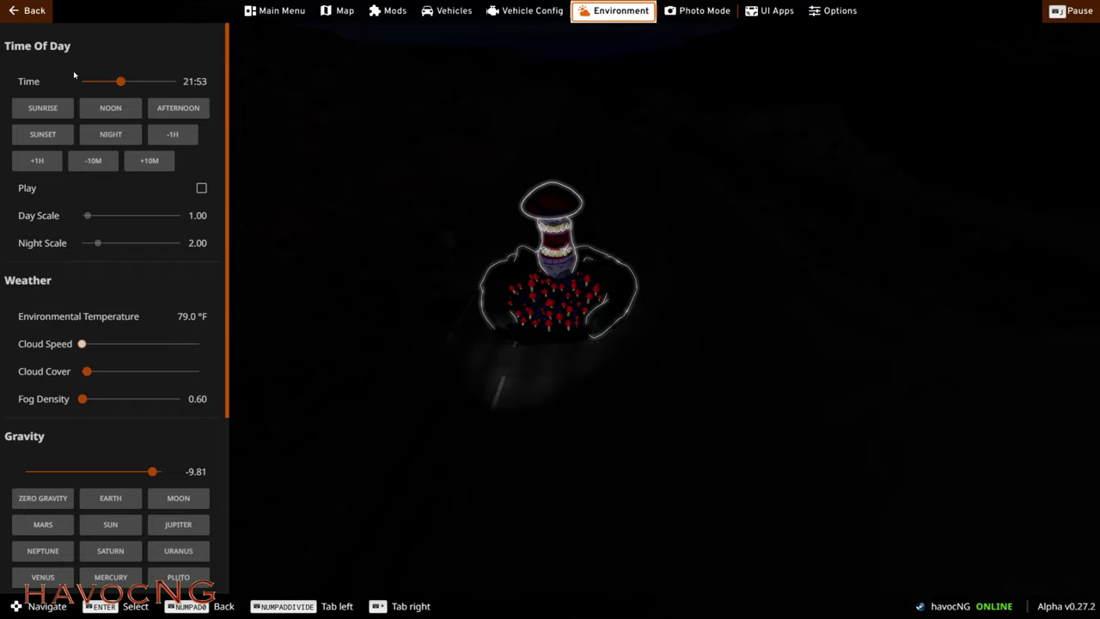
pyautogui.click(110, 108)
pyautogui.press('Escape')
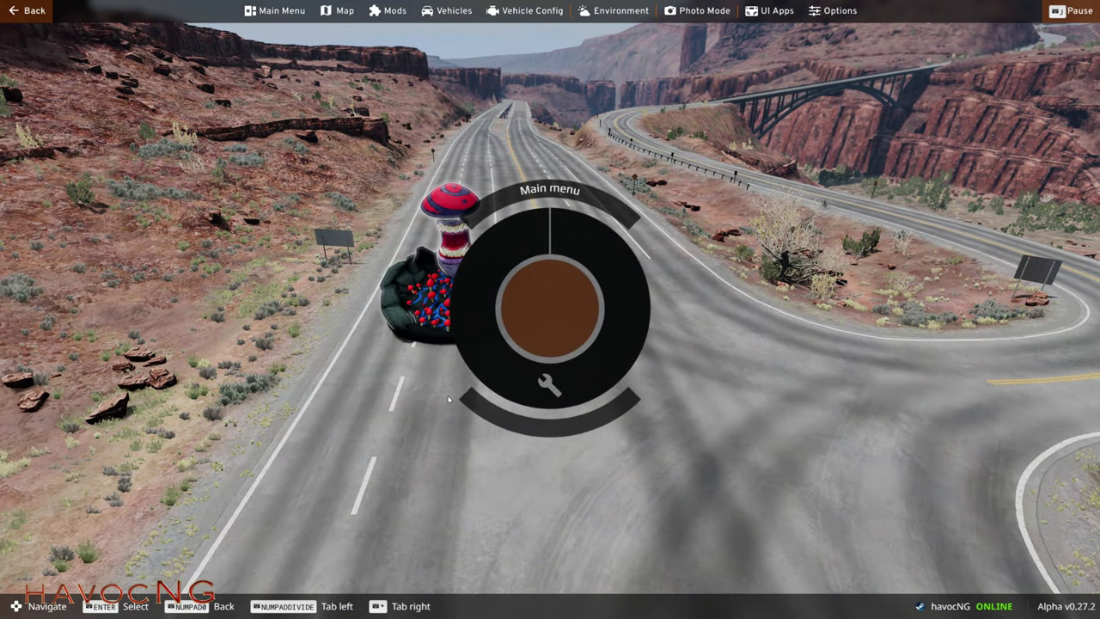
pyautogui.press('Escape')
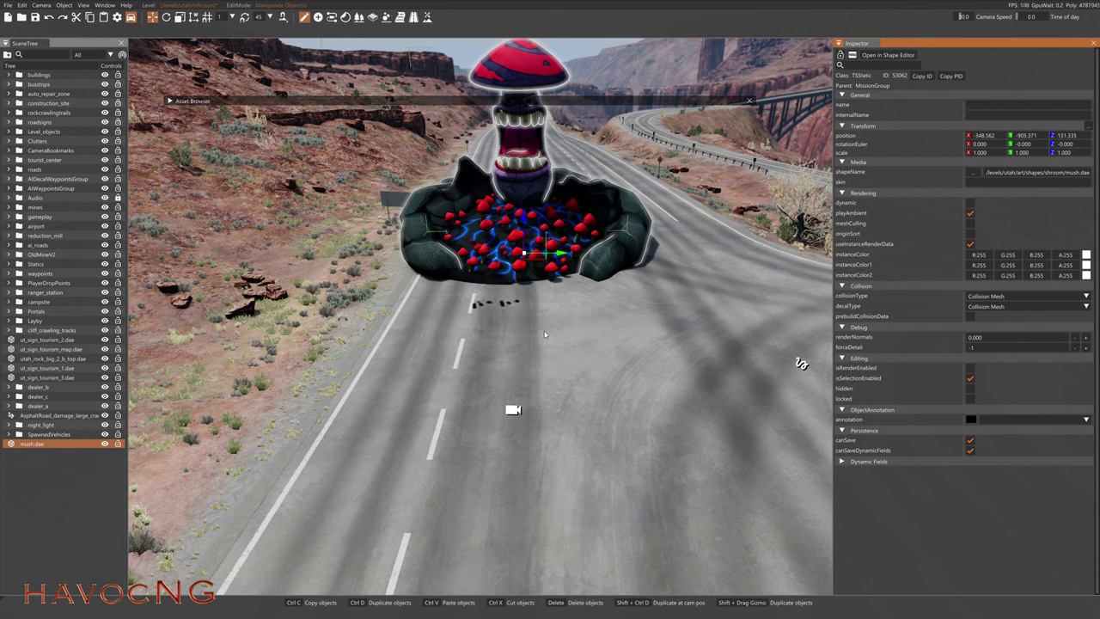
# Set both the collision type and the decal type of the mush.dae model to Visible Mesh
pyautogui.press('r')
pyautogui.click(980, 295)
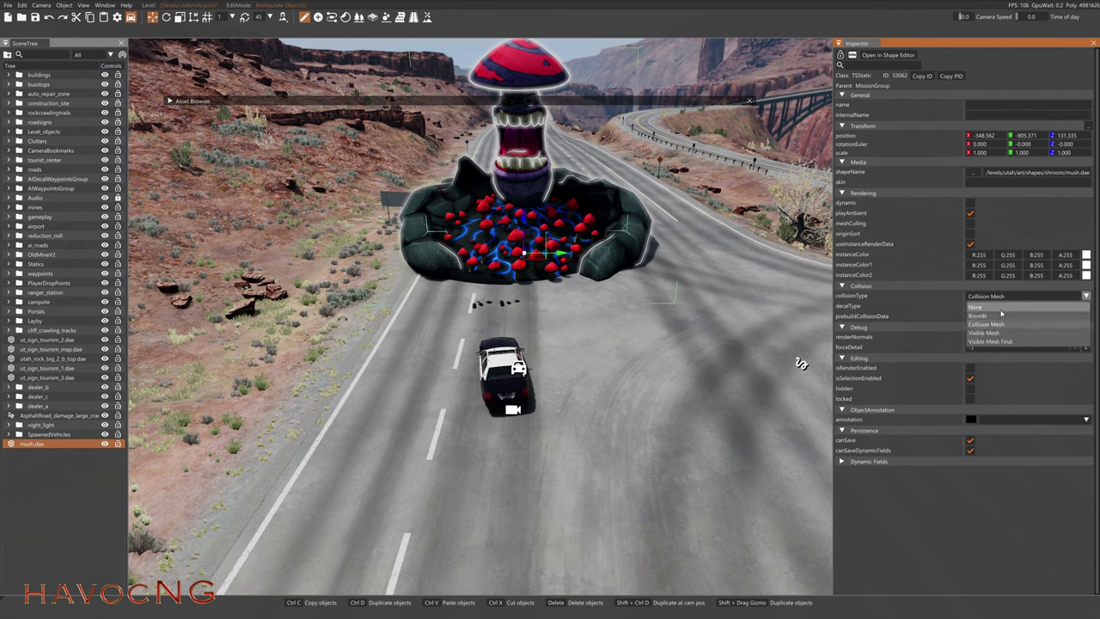
pyautogui.click(988, 316)
pyautogui.click(988, 306)
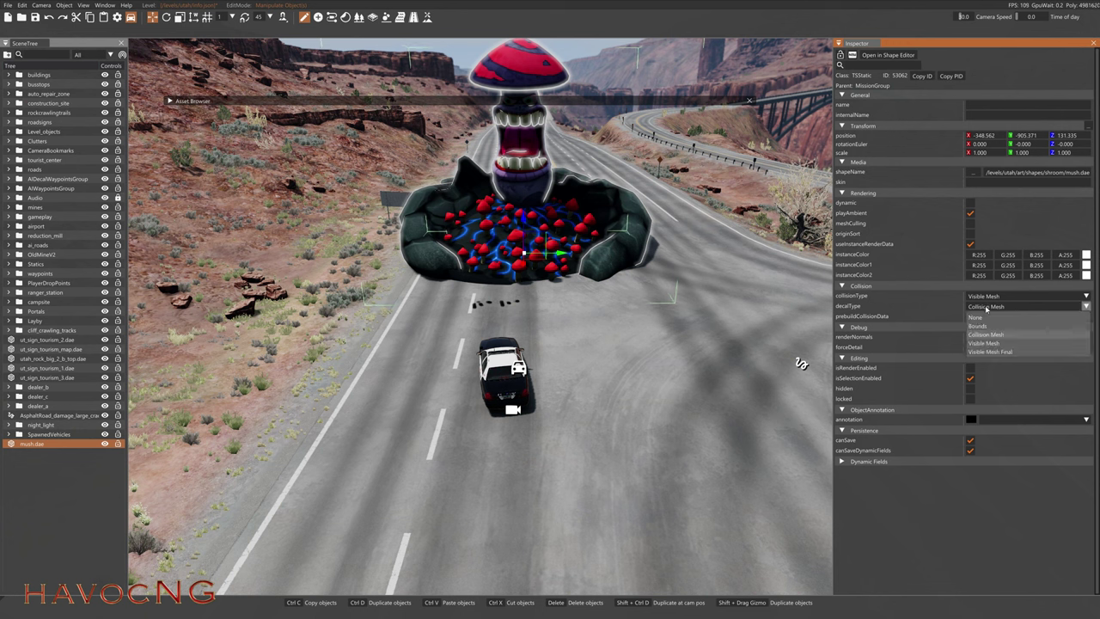
pyautogui.click(970, 347)
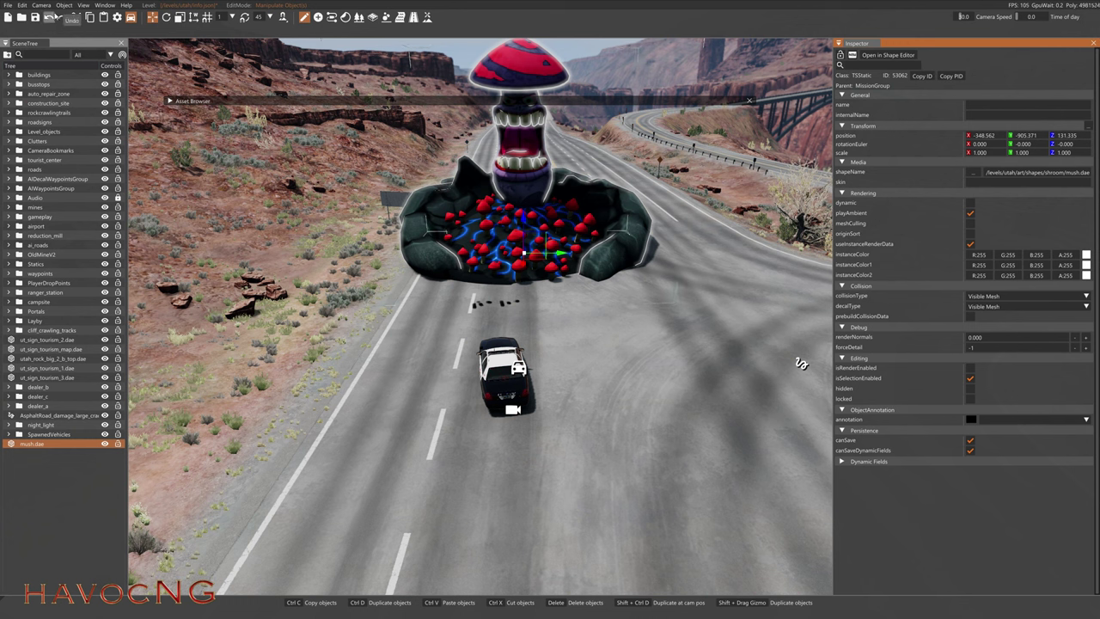
# Locate the Rebuild Collision command, leave the world editor and test the mushroom's collision with the police car
pyautogui.click(22, 5)
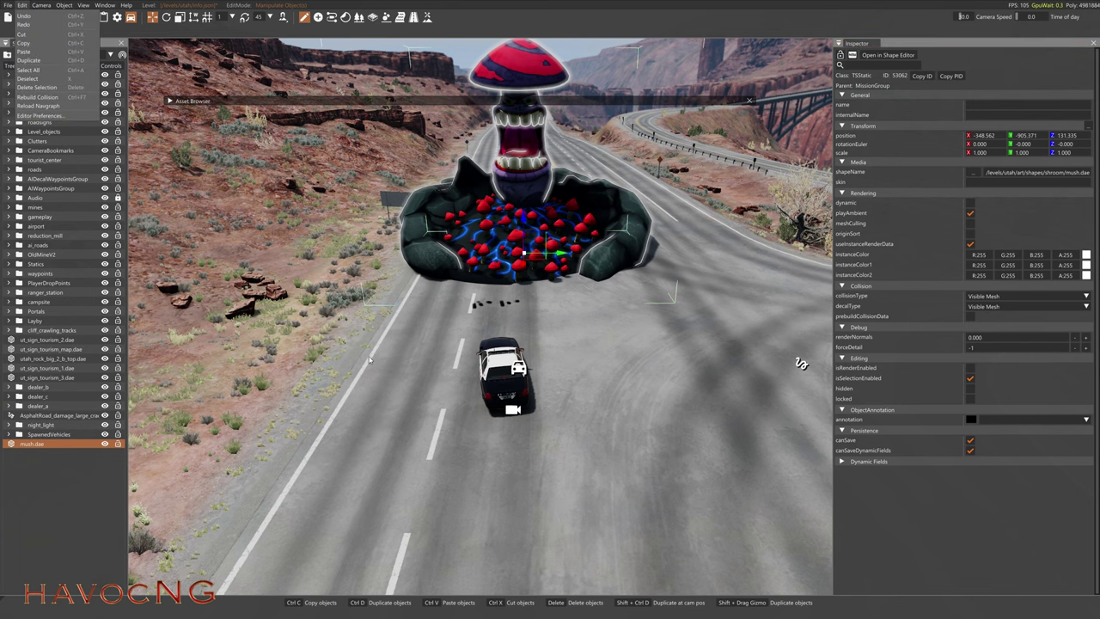
pyautogui.press('F11')
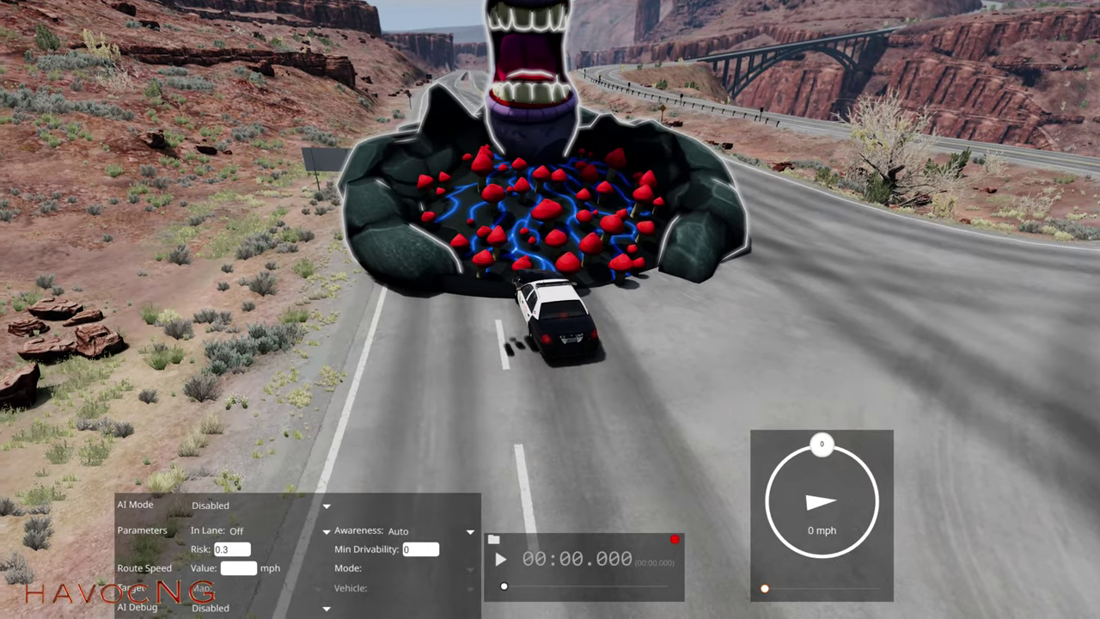
pyautogui.press('s')
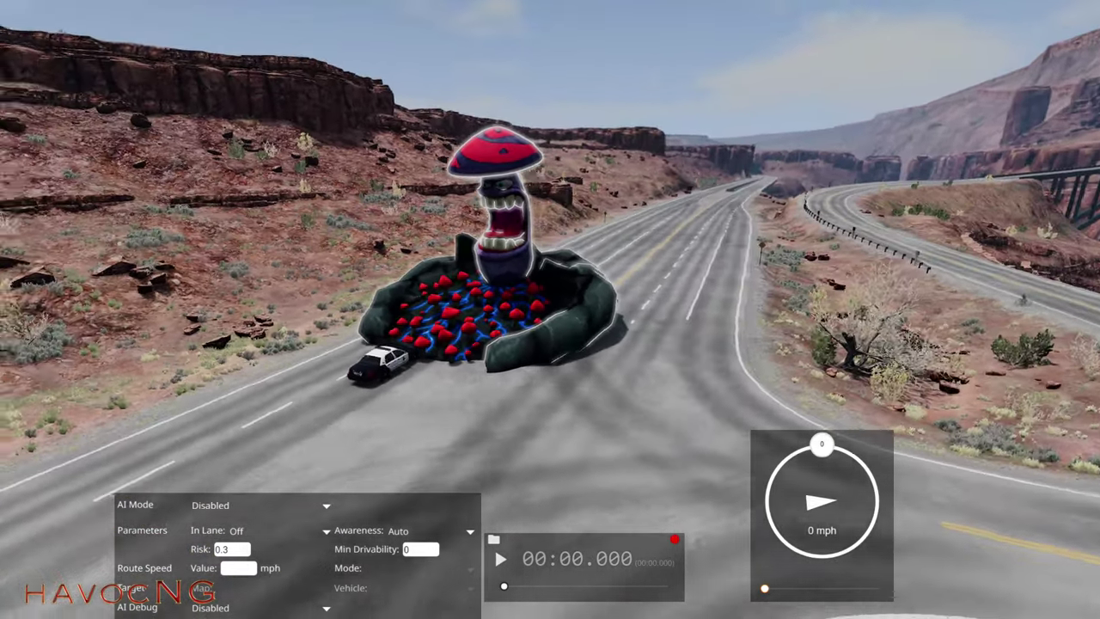